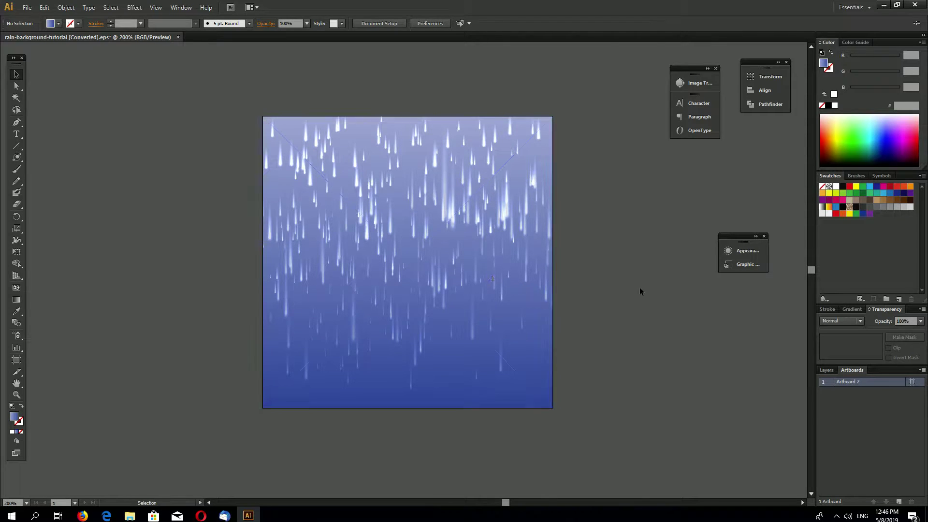
Delete the linked rain image from the artboard
click(508, 283)
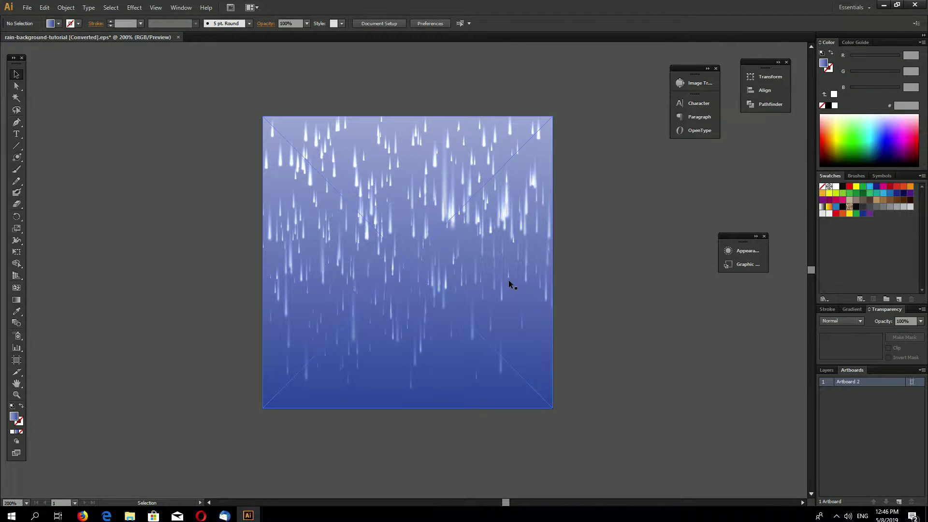
click(600, 295)
key(ctrl+minus)
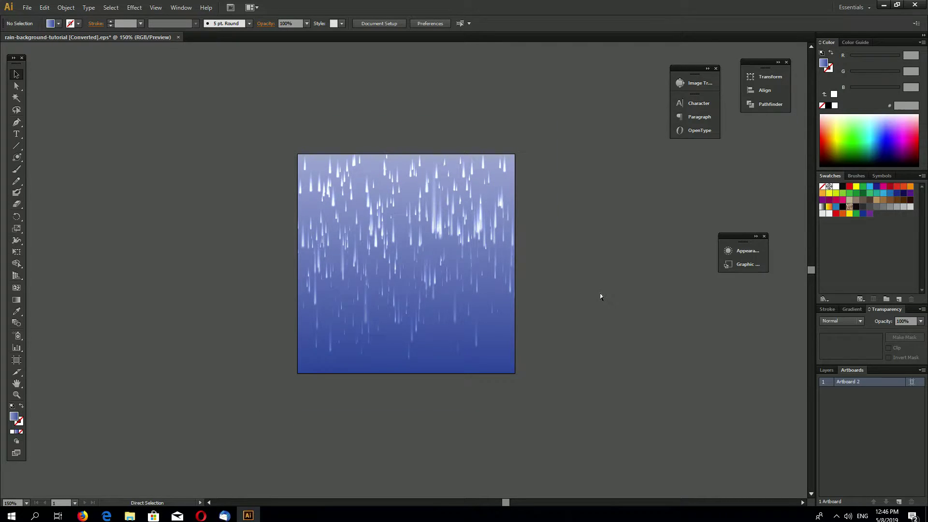
key(ctrl+plus)
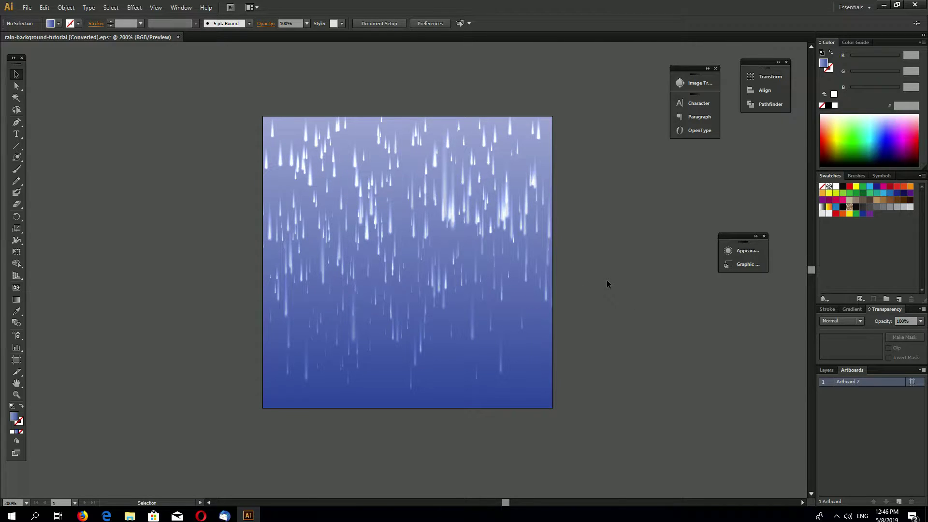
click(506, 315)
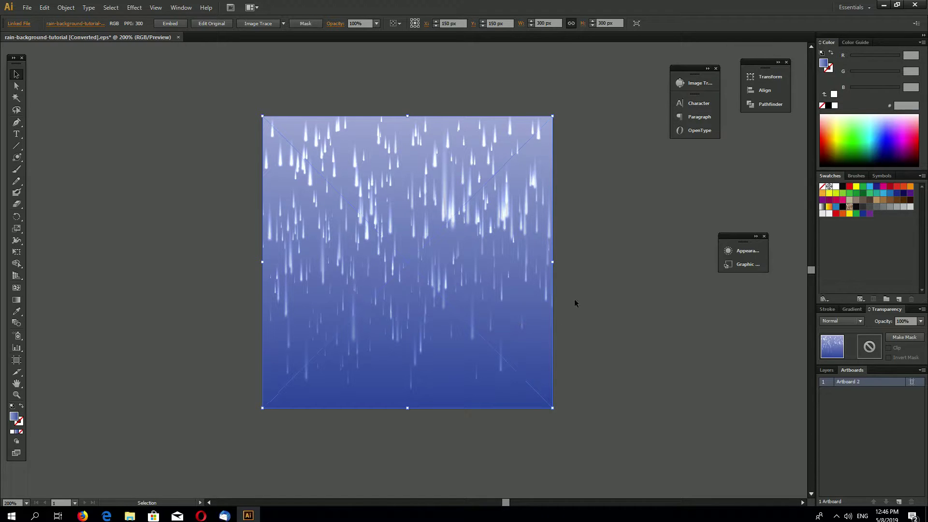
key(Delete)
Draw a 300×300 px square, give it the blue gradient, and lock it
click(17, 157)
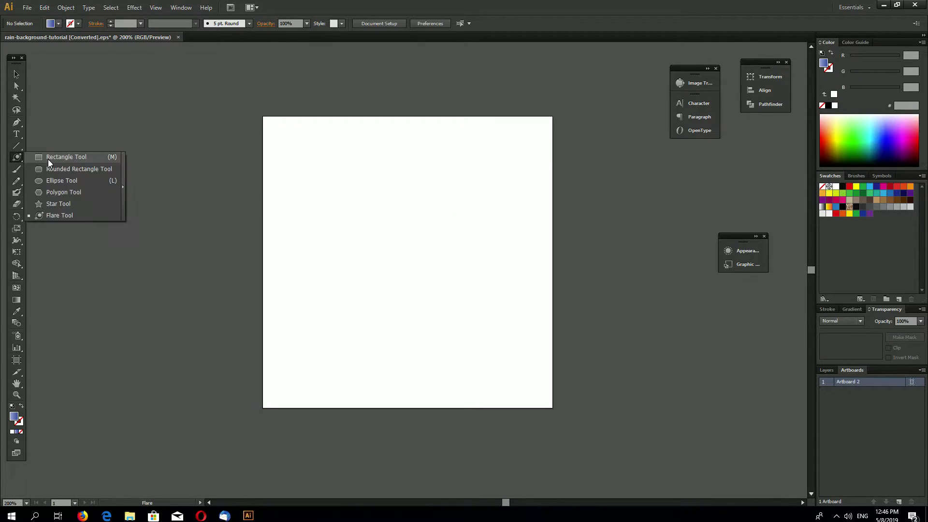
click(263, 117)
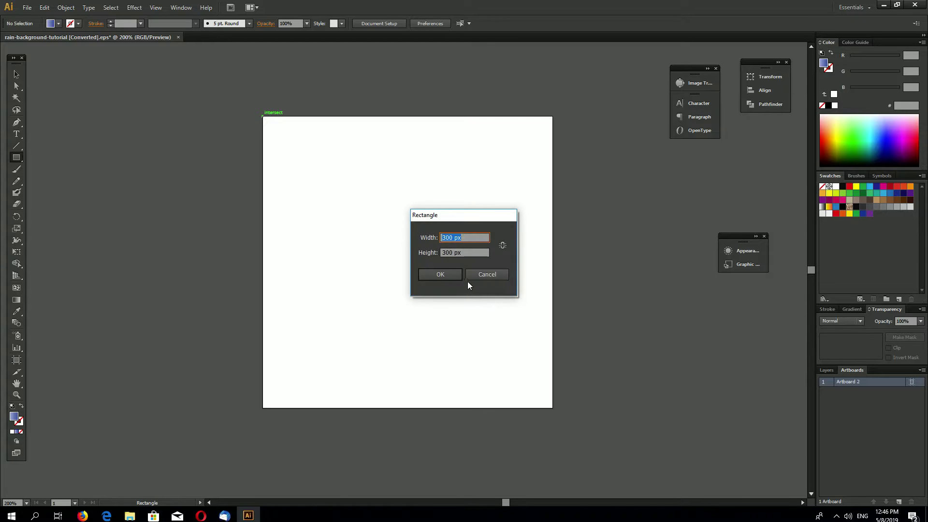
key(Return)
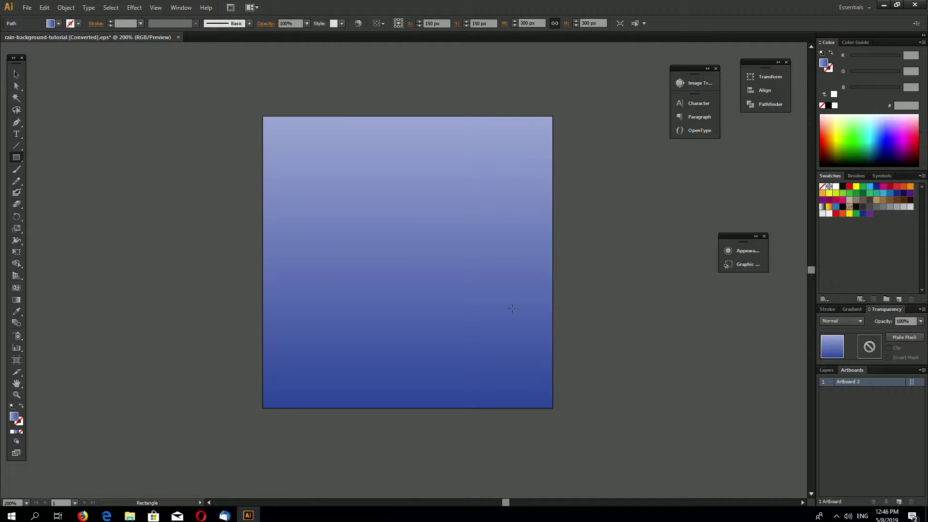
click(16, 74)
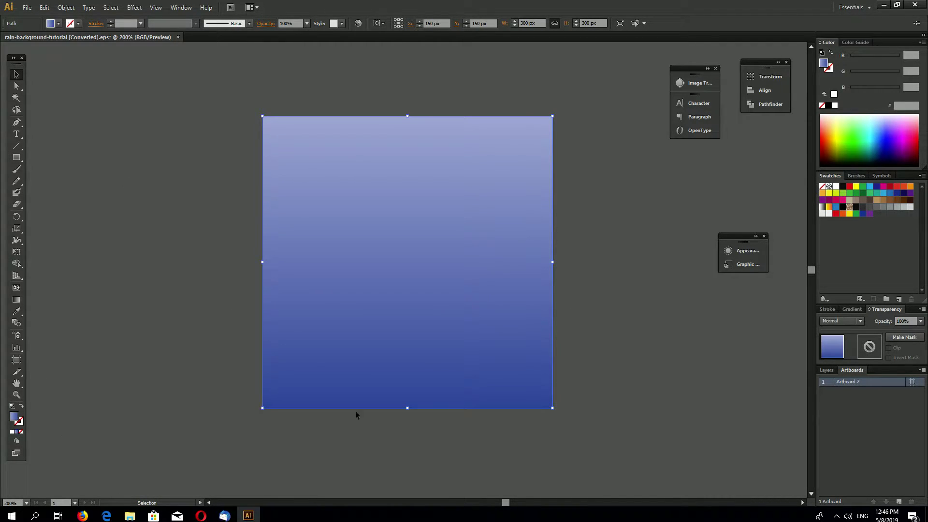
click(853, 310)
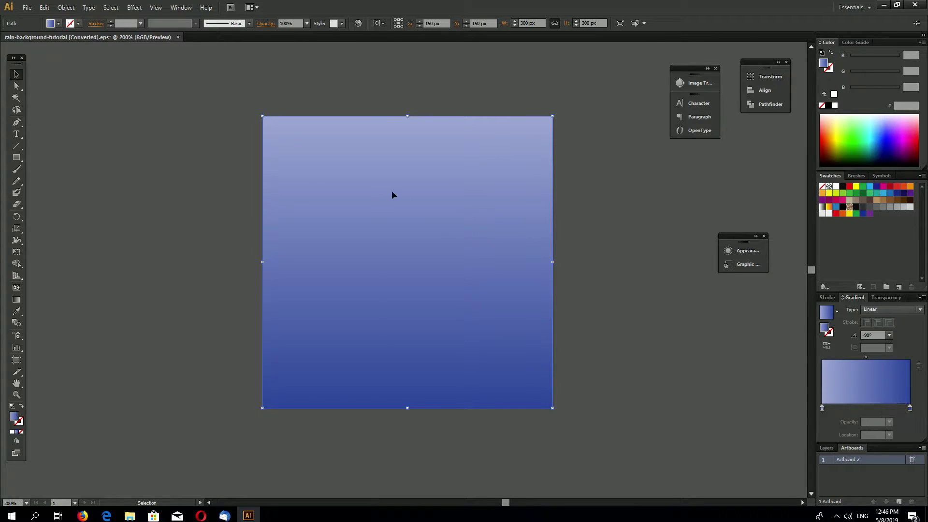
click(66, 8)
mouse_move(109, 65)
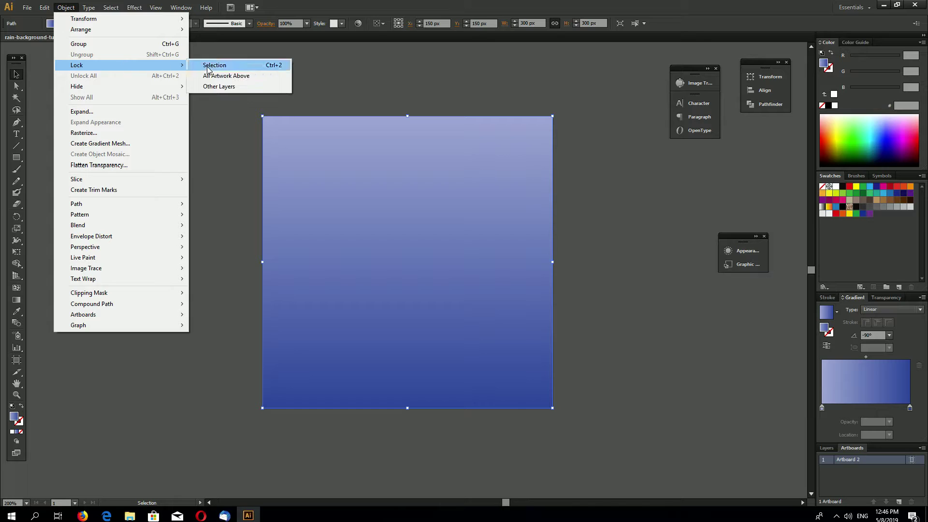
click(210, 65)
Draw a circle over the middle of the square with a radial gradient fill
drag(21, 156, 66, 182)
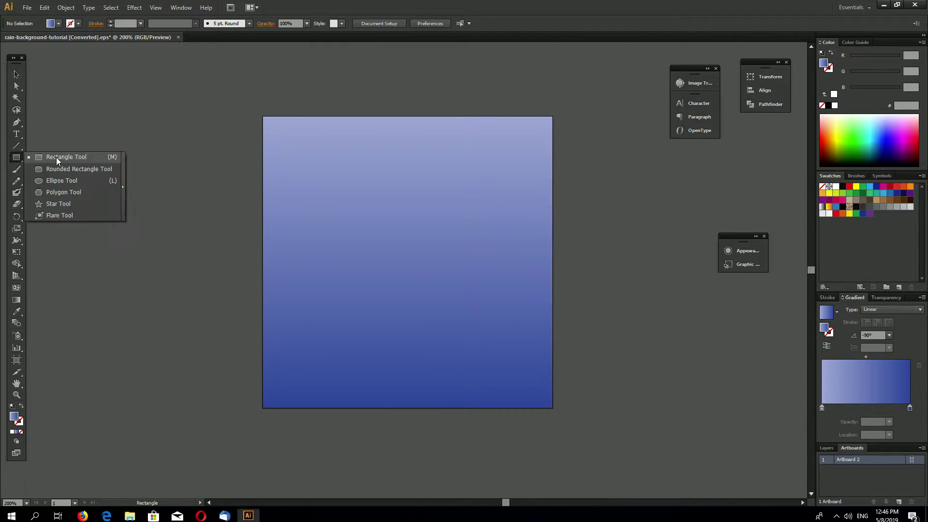
drag(313, 181, 461, 321)
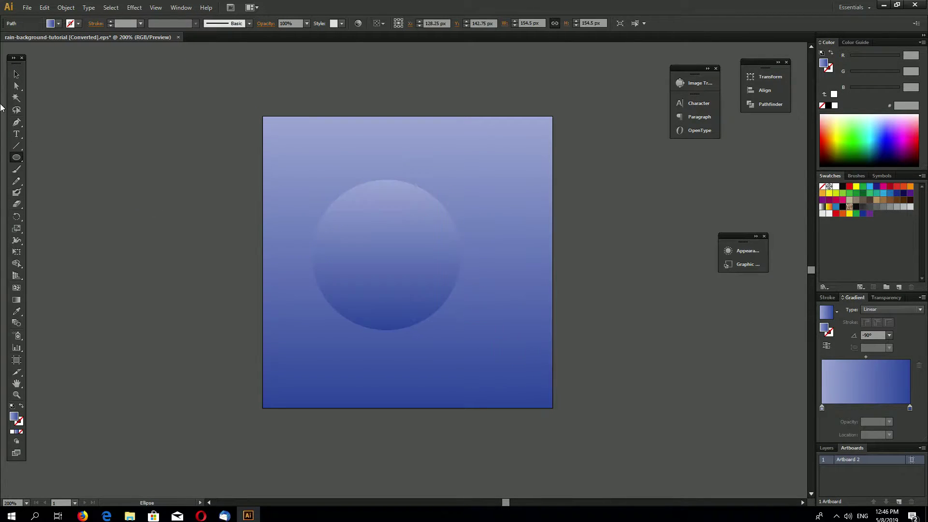
click(16, 73)
click(897, 311)
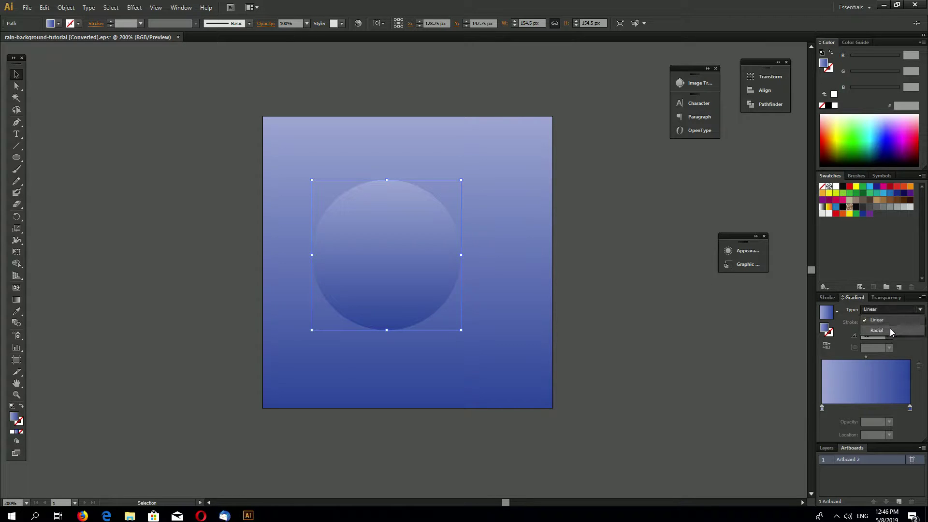
click(889, 329)
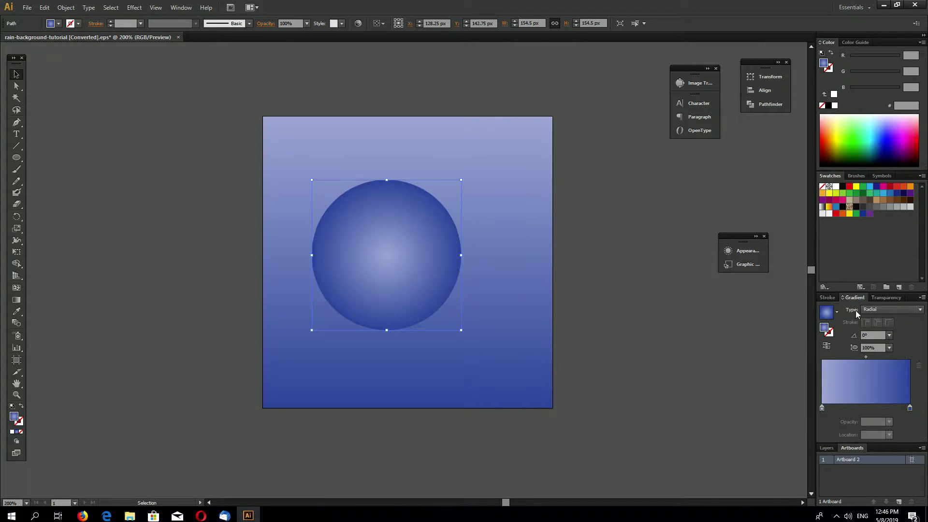
Set the radial gradient's outer stop to black and centre stop to white
key(ctrl+=)
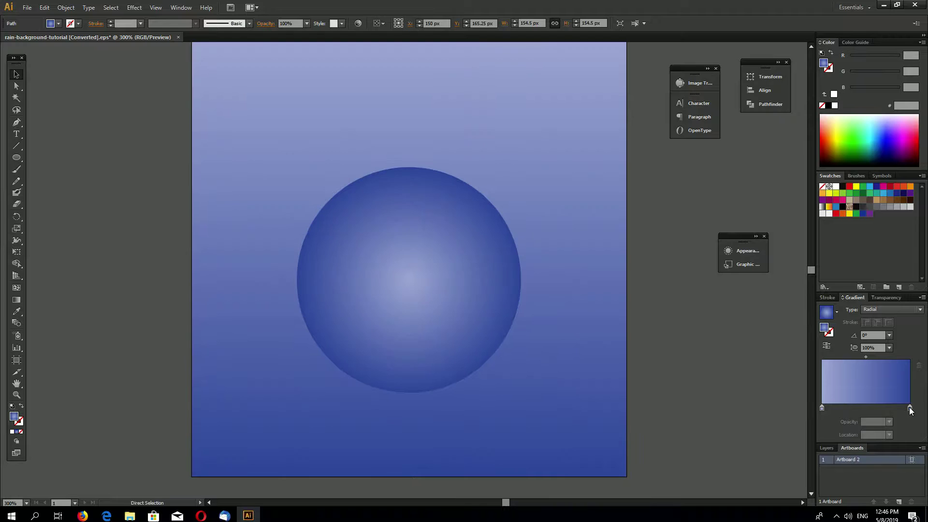
click(910, 407)
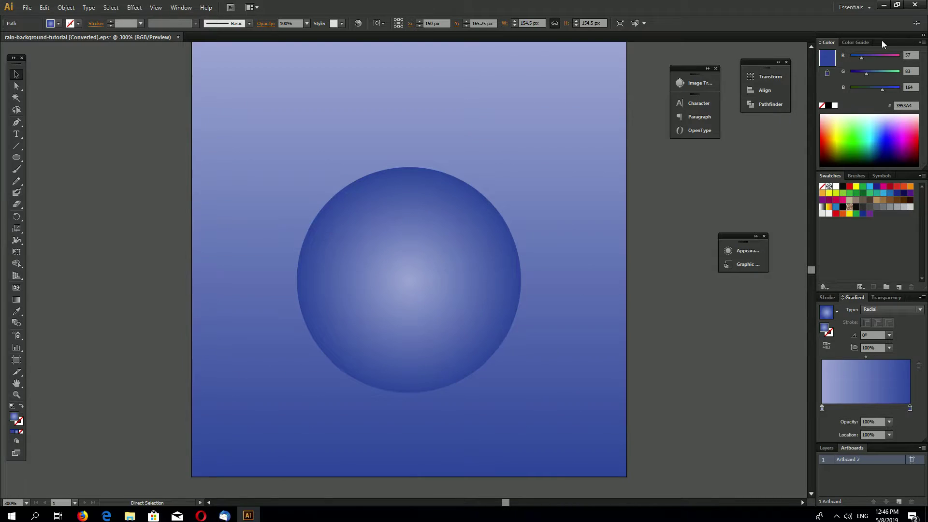
click(829, 105)
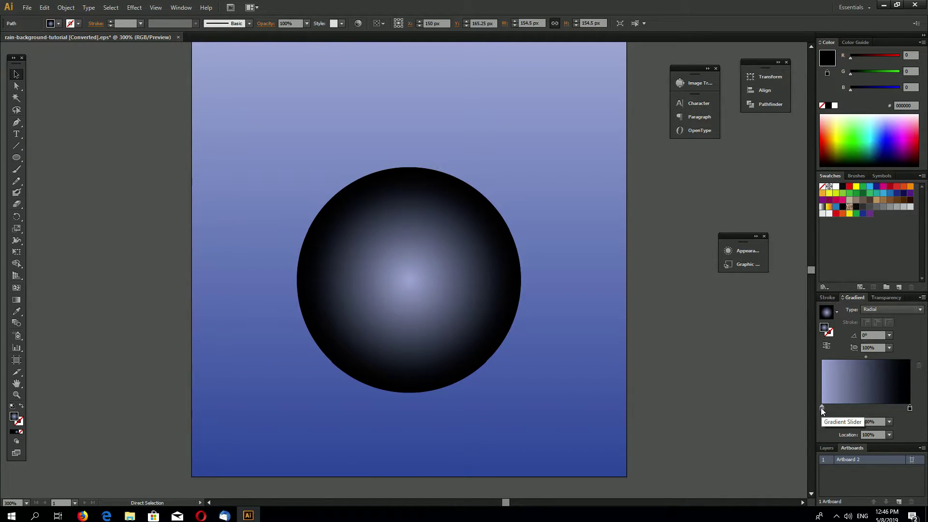
click(821, 408)
click(834, 106)
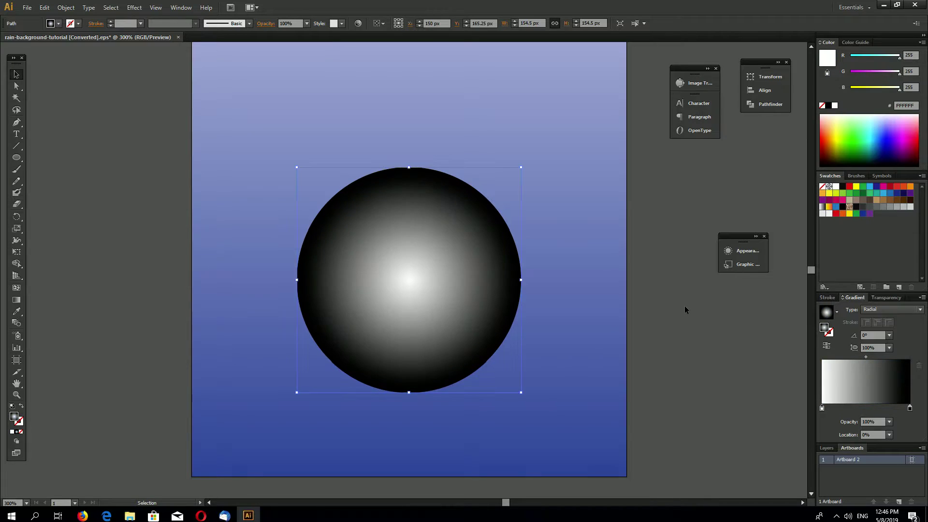
key(ctrl+minus)
key(ctrl+equal)
Expand the circle's radial gradient fill into a gradient mesh with Object > Expand
click(66, 8)
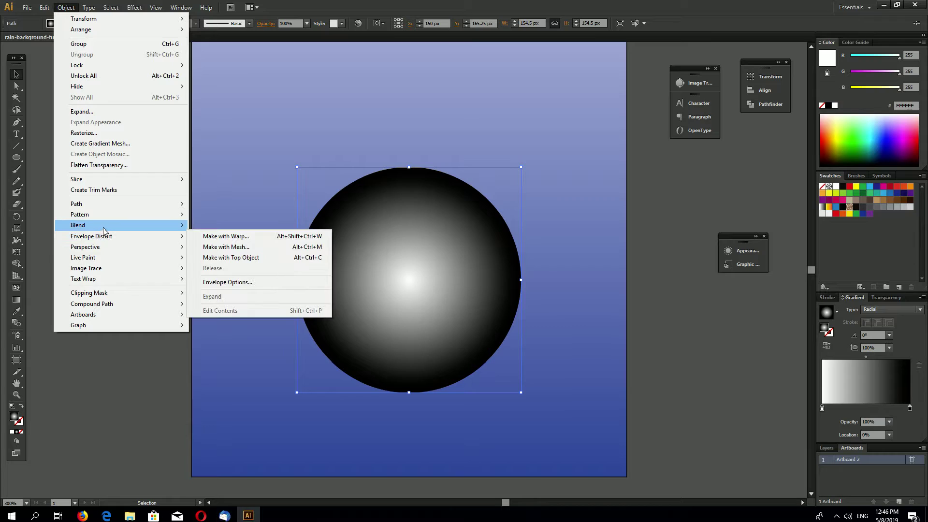
click(102, 112)
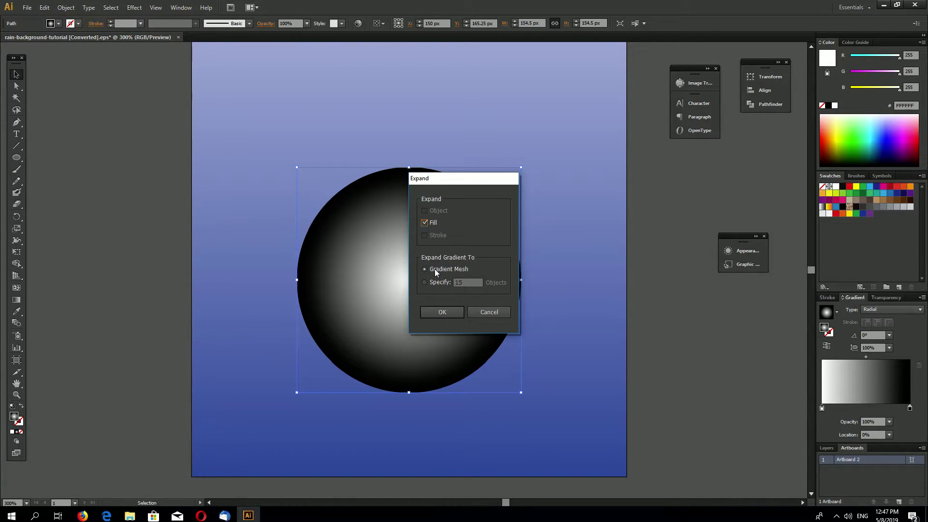
click(448, 312)
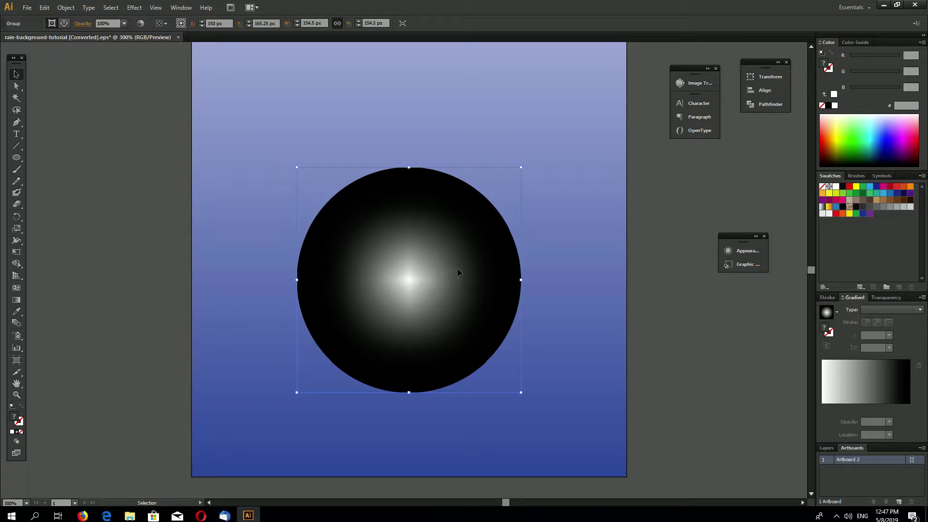
right_click(426, 262)
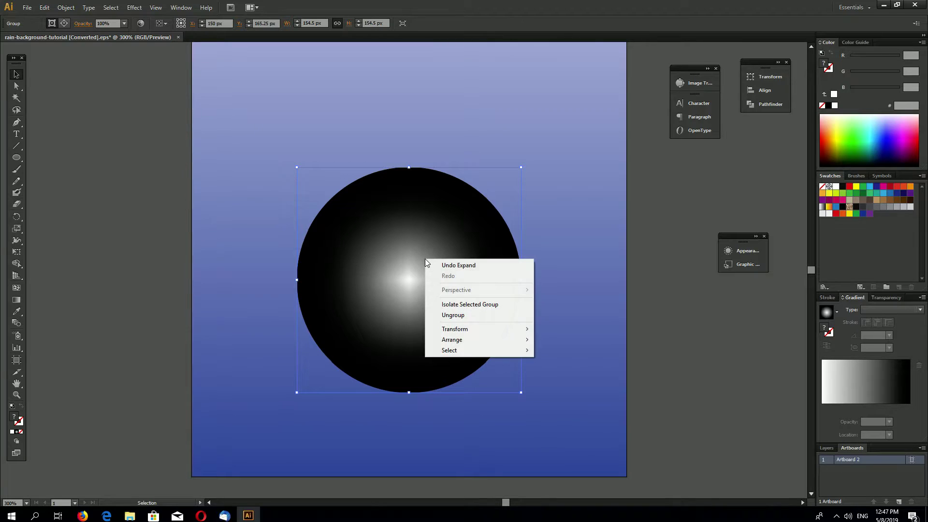
Ungroup the expanded circle and release its clipping mask
click(456, 316)
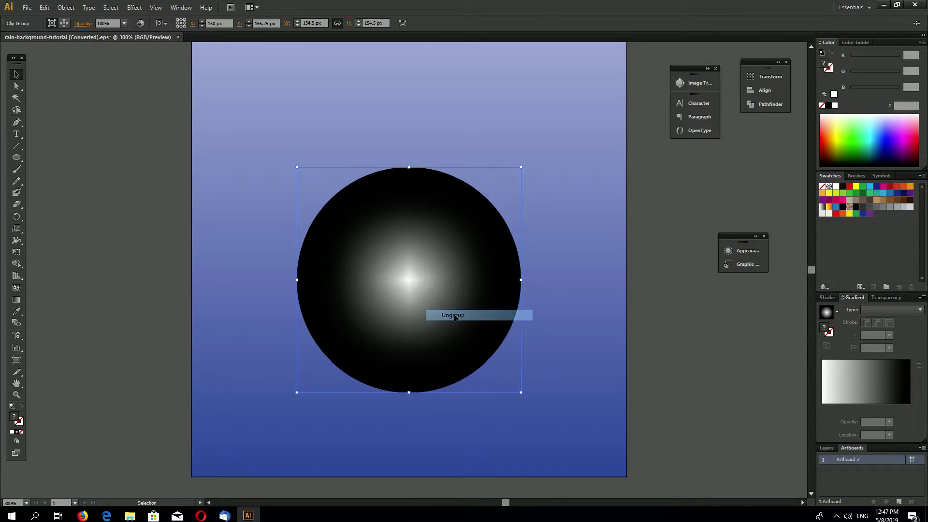
right_click(416, 261)
click(465, 319)
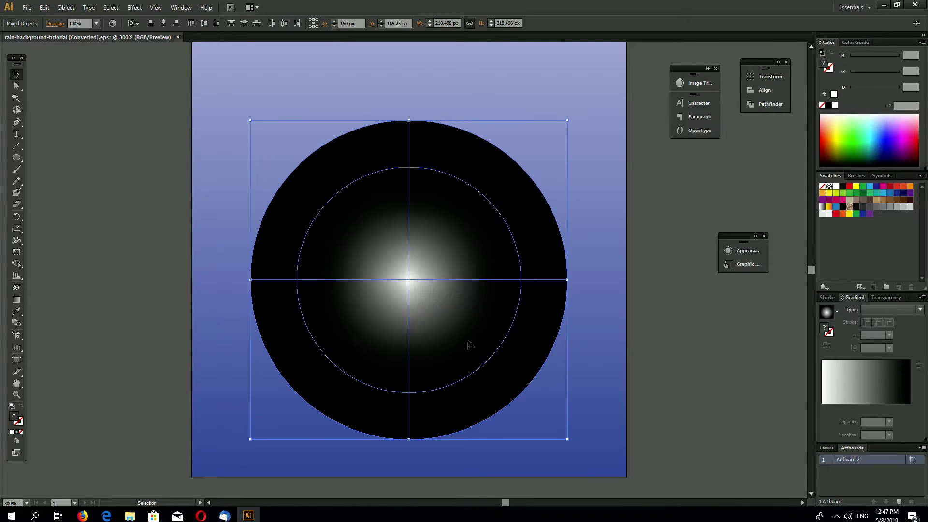
key(ctrl+minus)
Move the mesh circle onto the blue square and shrink it to about 88 px
click(476, 315)
drag(408, 298, 588, 285)
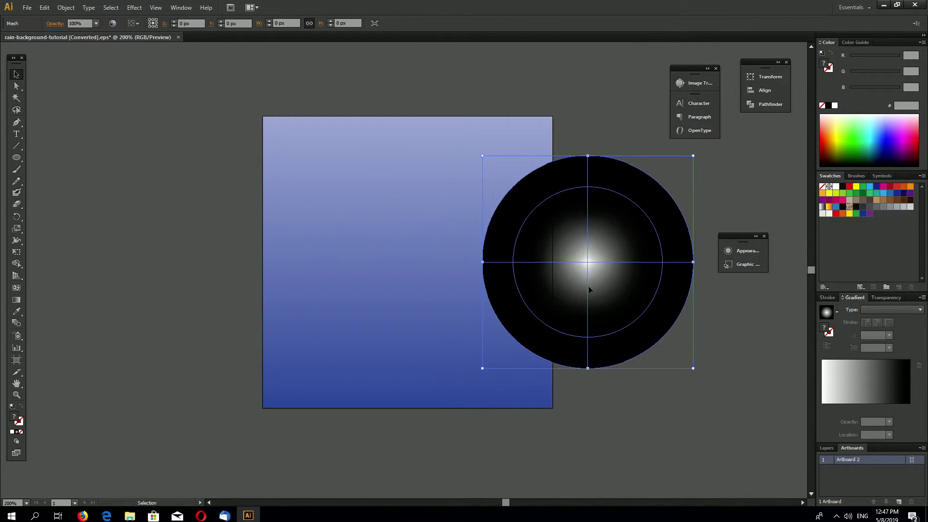
click(325, 205)
click(344, 336)
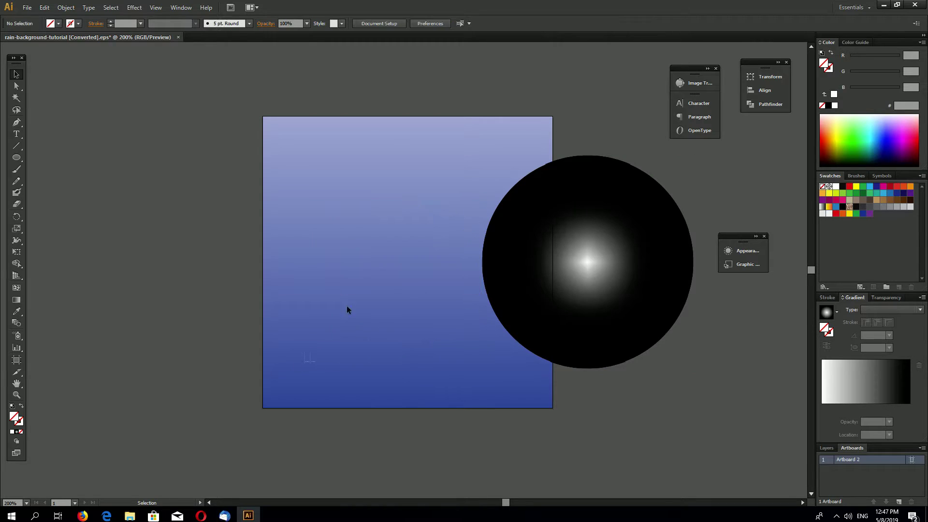
click(393, 330)
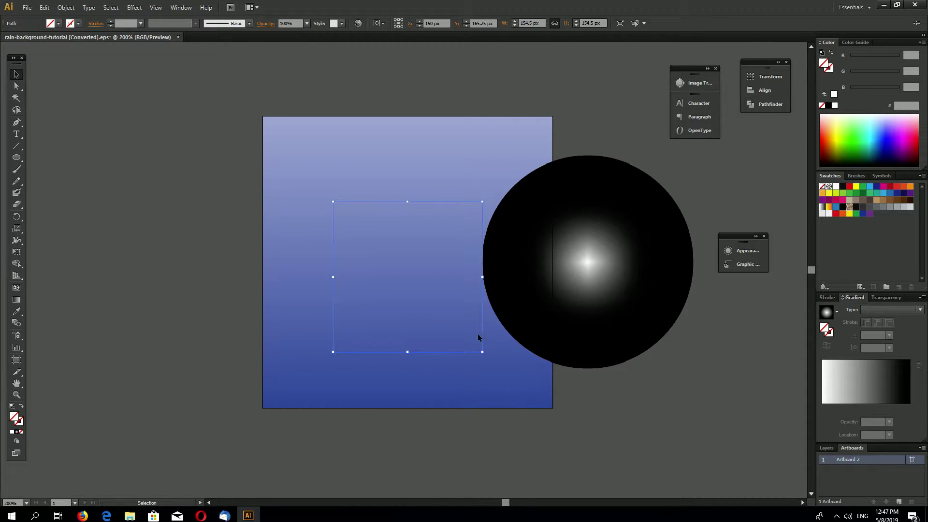
drag(604, 284, 421, 291)
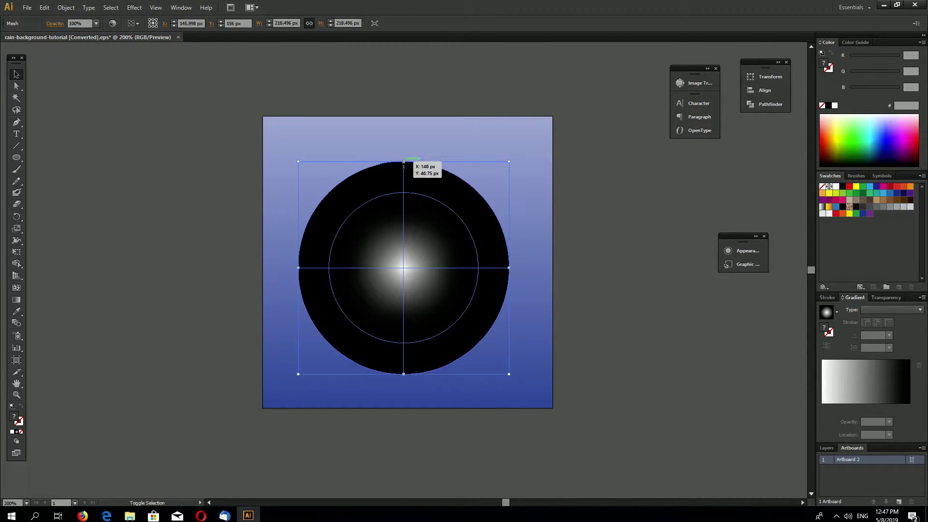
drag(403, 162, 413, 289)
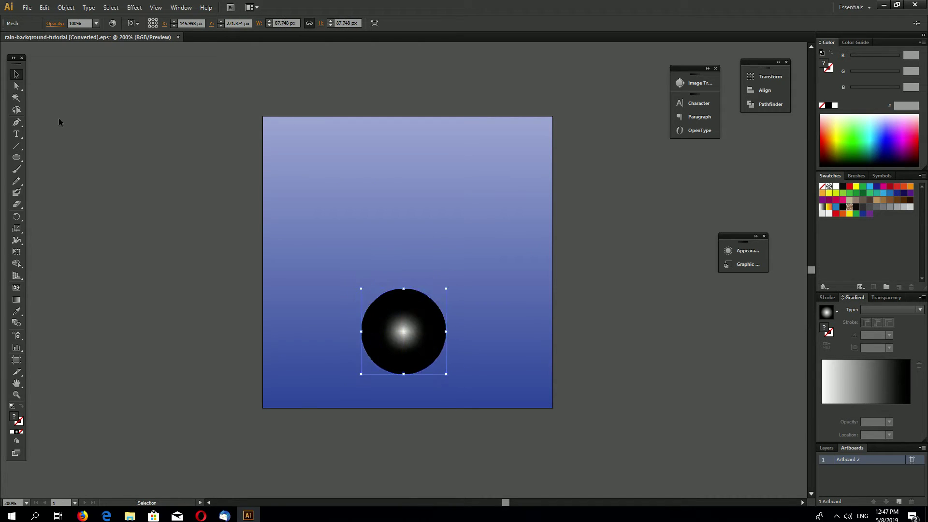
Show edges and pull the top mesh point straight up to stretch the circle
key(a)
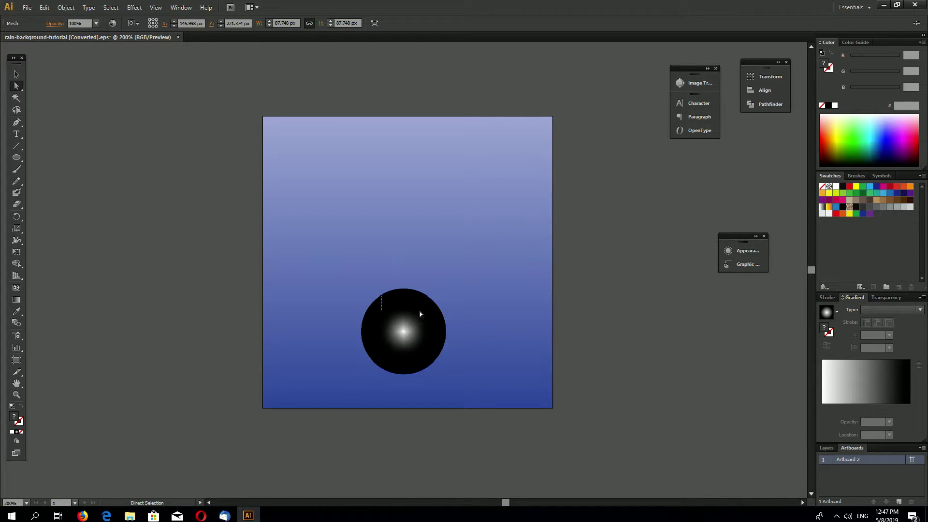
click(420, 308)
click(155, 7)
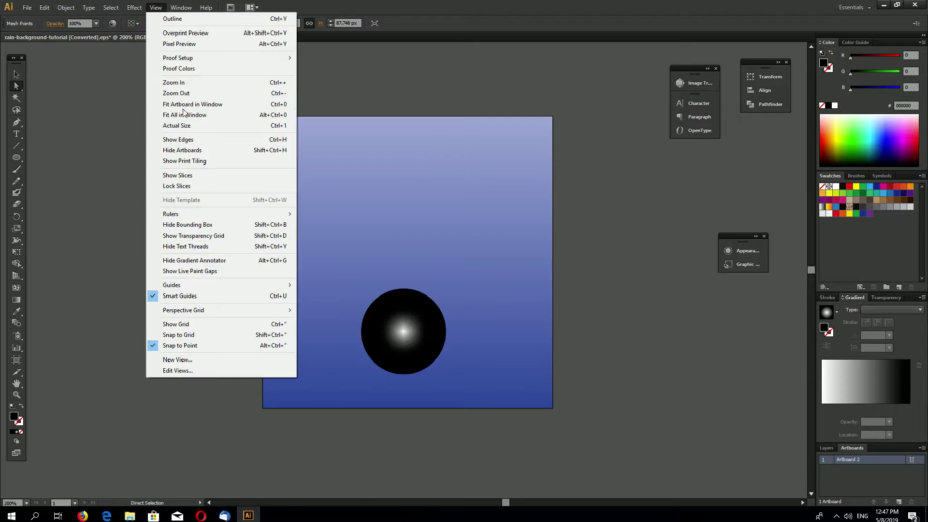
click(179, 140)
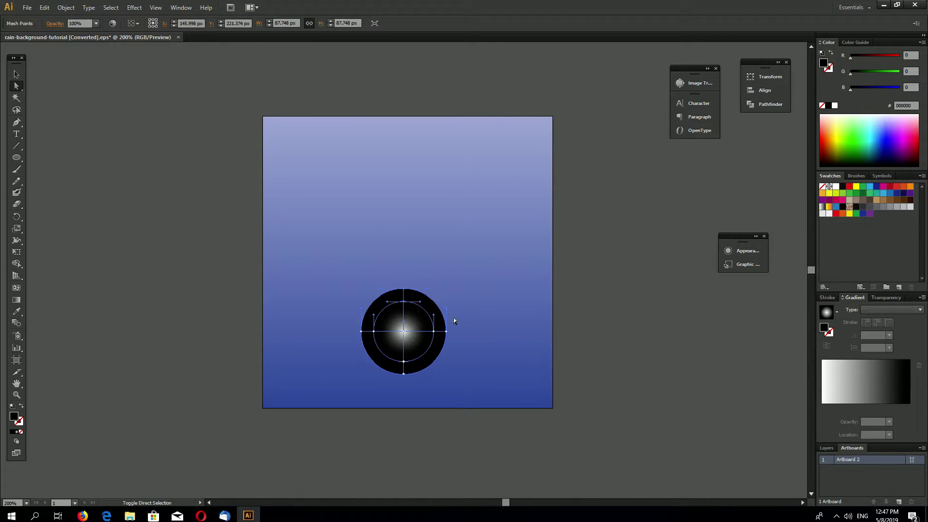
drag(402, 289, 403, 172)
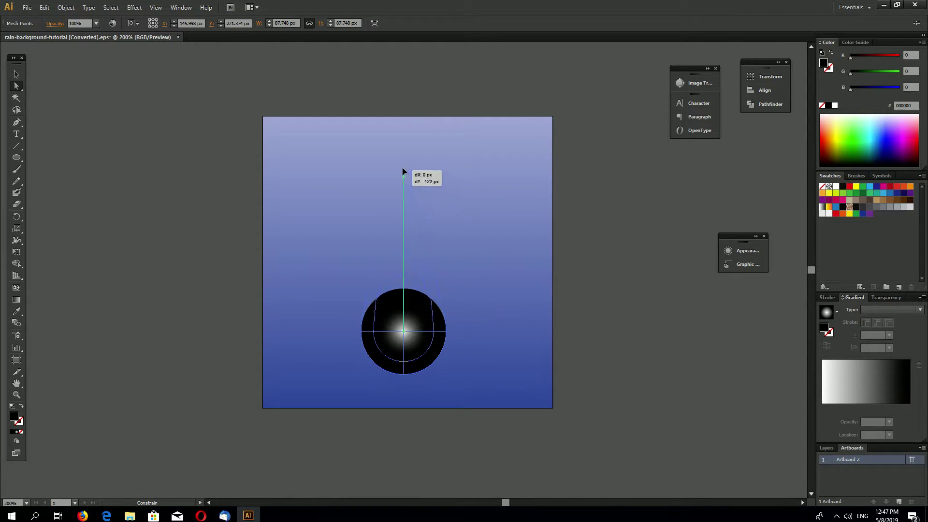
drag(403, 172, 403, 101)
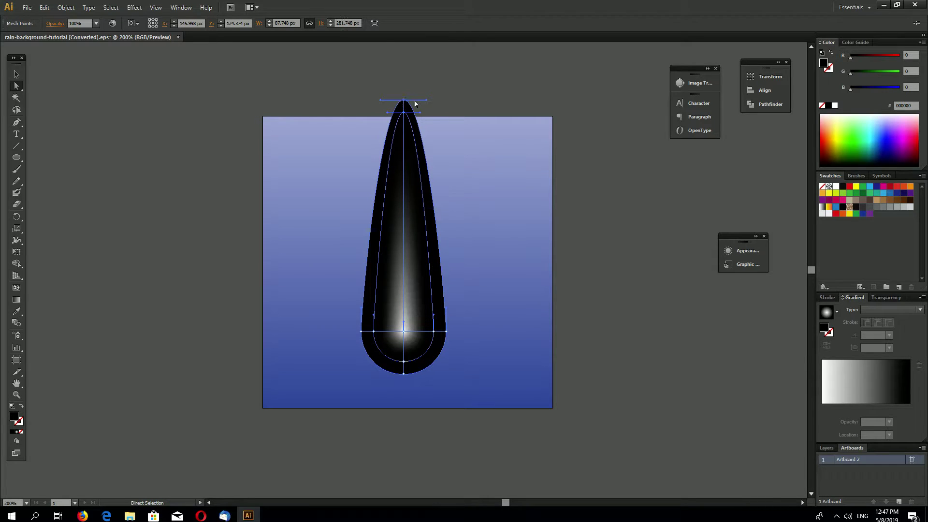
Adjust the teardrop's length, shortening it and then raising its tip
key(ctrl+minus)
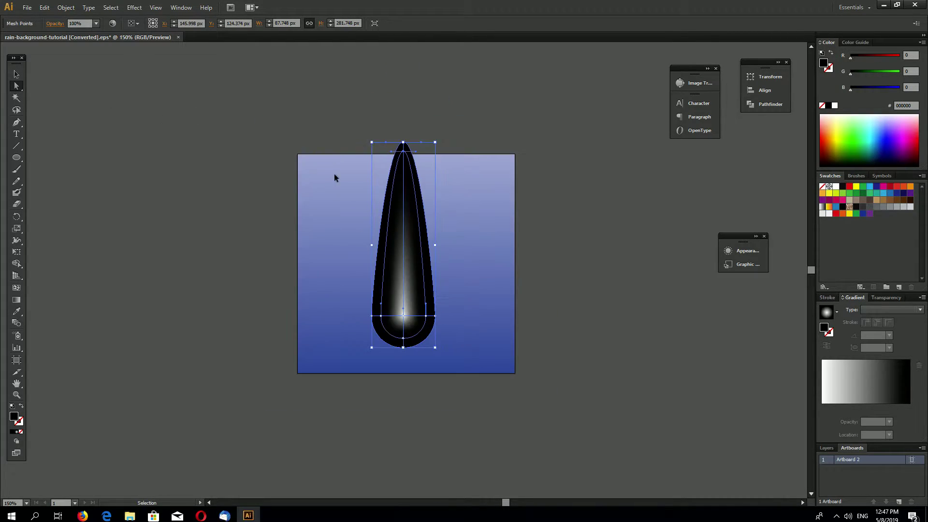
key(v)
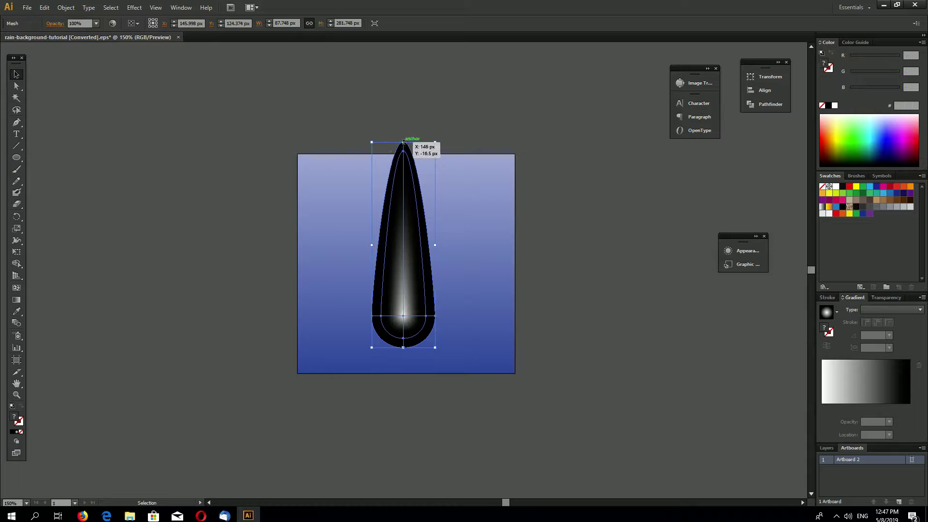
drag(404, 143, 403, 283)
click(491, 338)
key(ctrl+plus)
key(ctrl+plus)
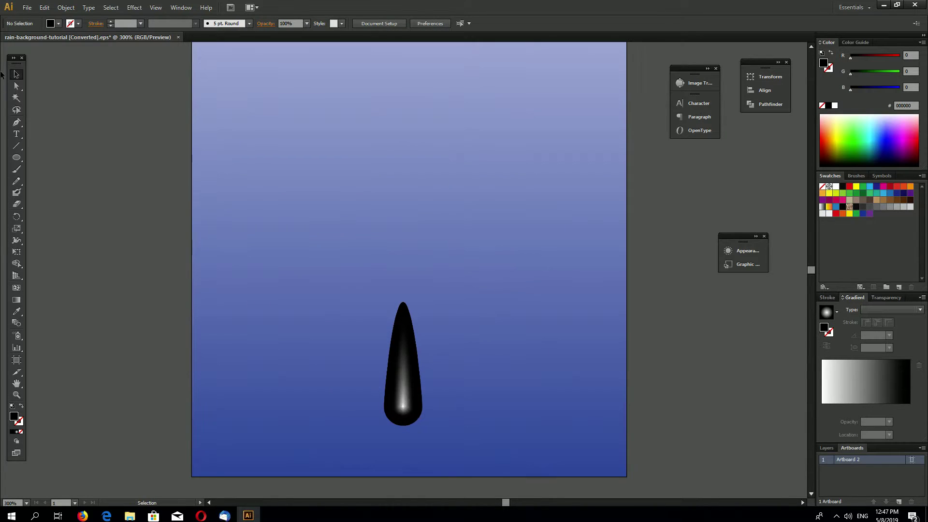
key(a)
click(419, 321)
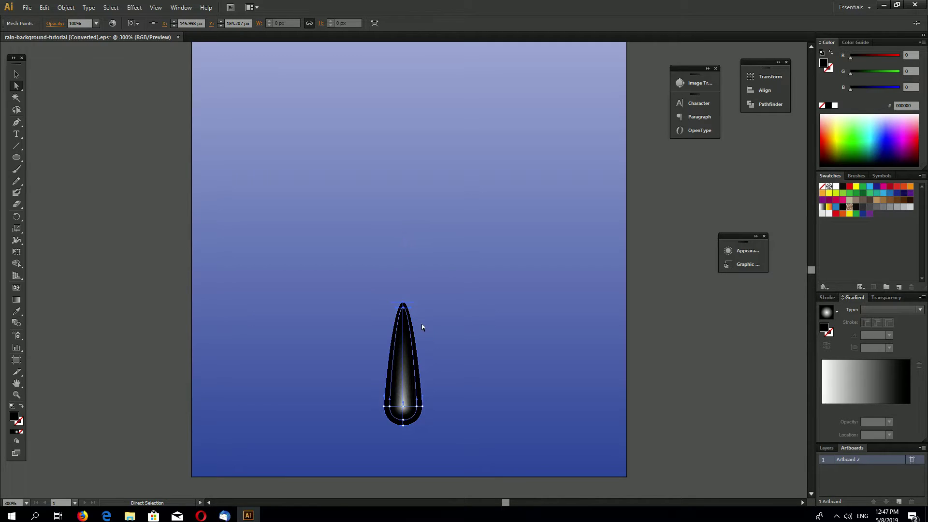
drag(403, 304, 403, 195)
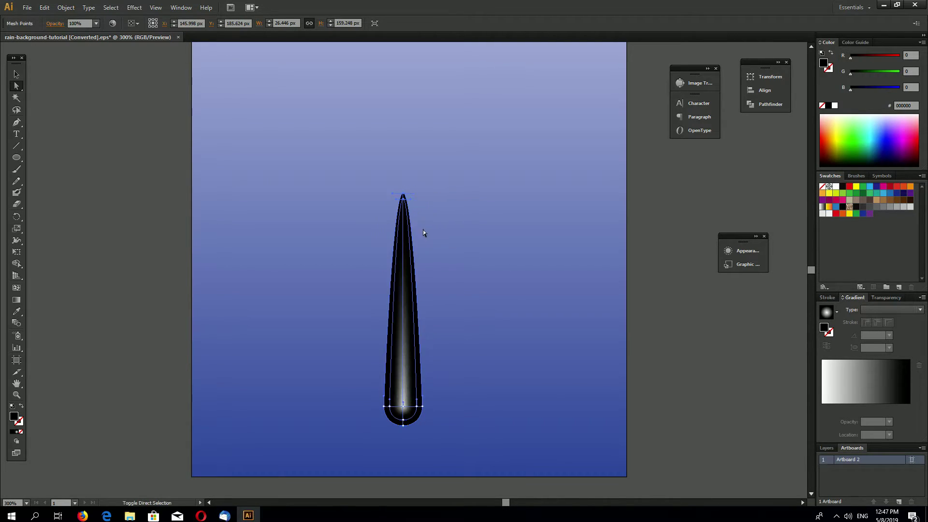
click(16, 73)
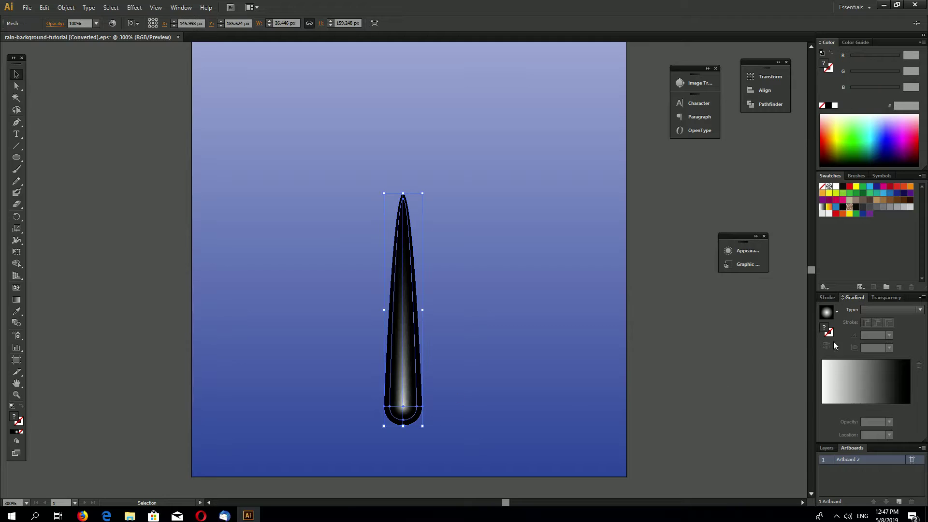
Set the teardrop's blend mode to Color Dodge
click(883, 300)
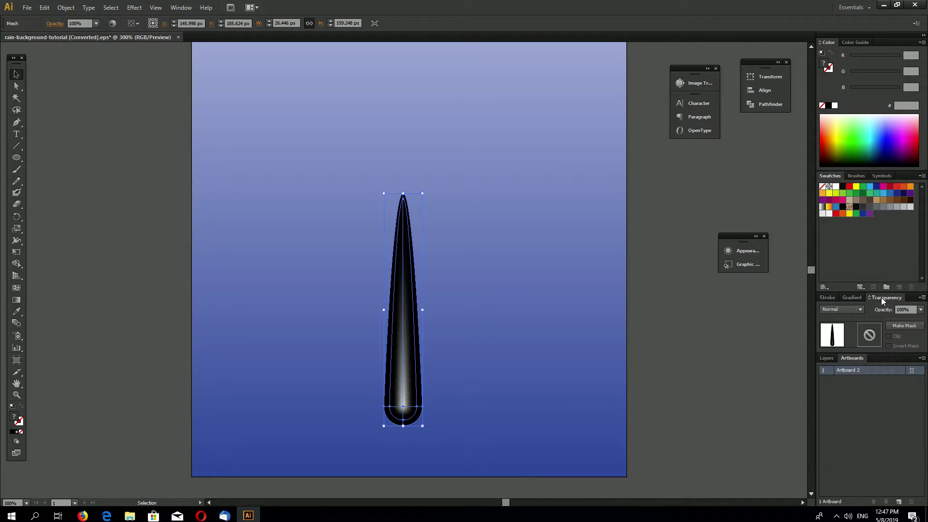
click(840, 311)
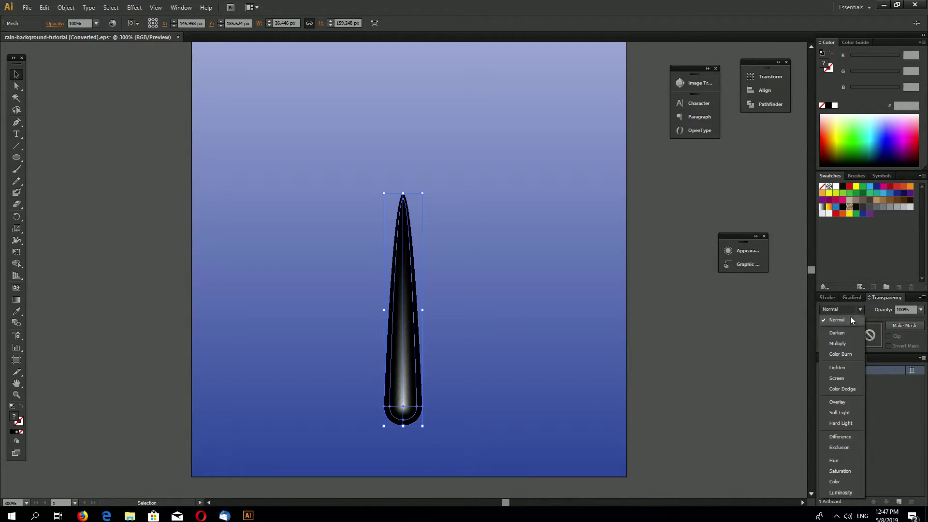
click(848, 388)
Move the streak toward the upper left and shrink it into a short streak
key(a)
drag(388, 378, 266, 294)
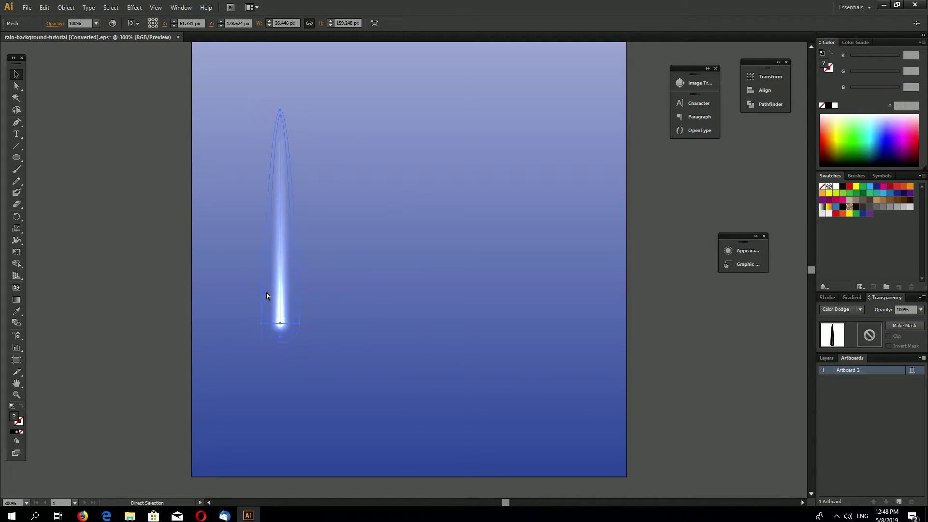
key(ctrl+minus)
key(v)
drag(316, 321, 317, 245)
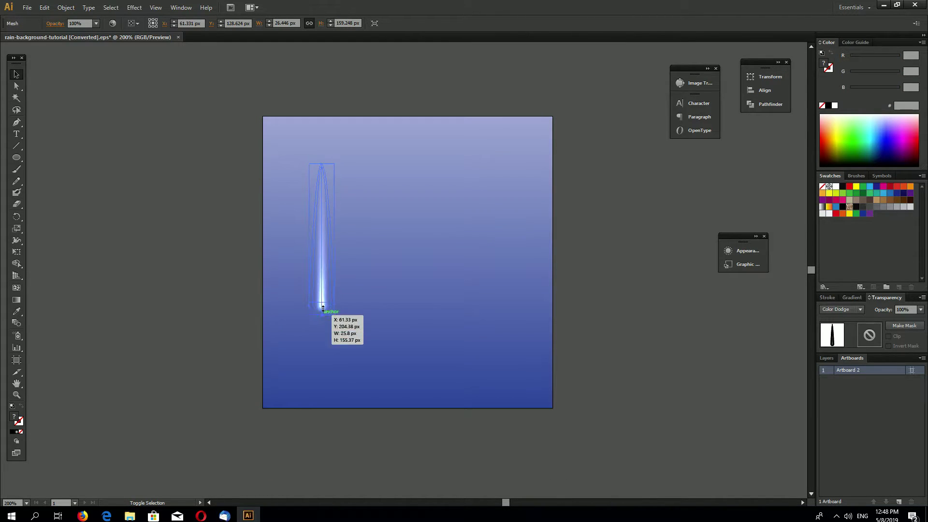
key(shift+Left)
key(shift+Left)
Alt-drag the streak into a row of nine copies and move the row lower
click(359, 261)
click(284, 239)
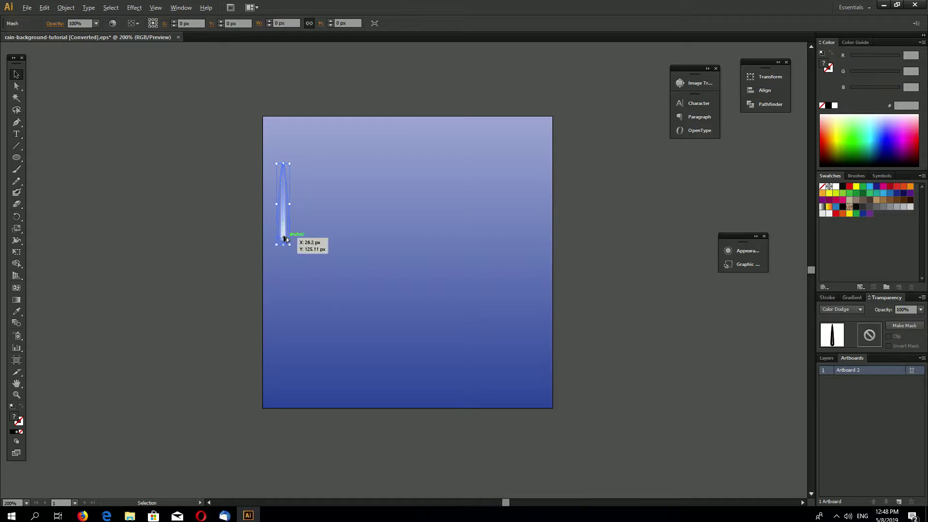
alt+drag(284, 238, 475, 245)
alt+drag(475, 244, 537, 249)
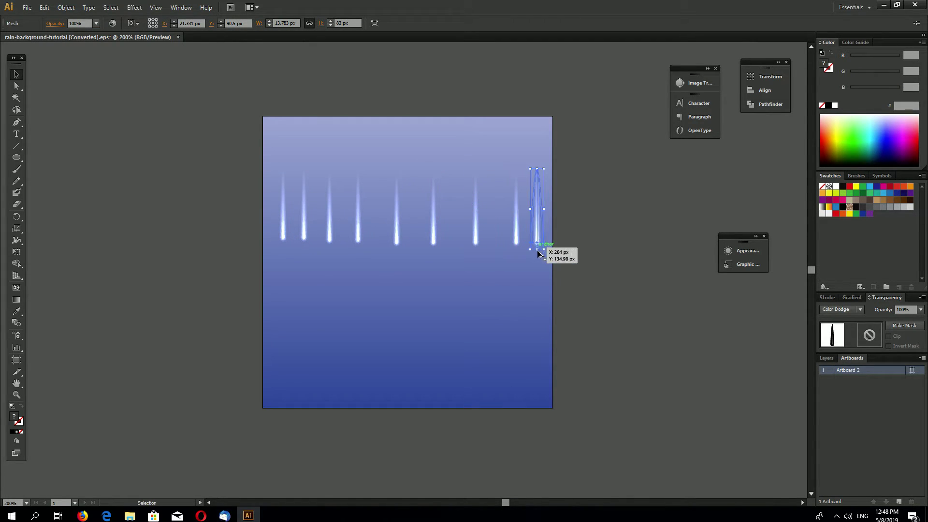
key(ctrl+a)
drag(321, 226, 333, 344)
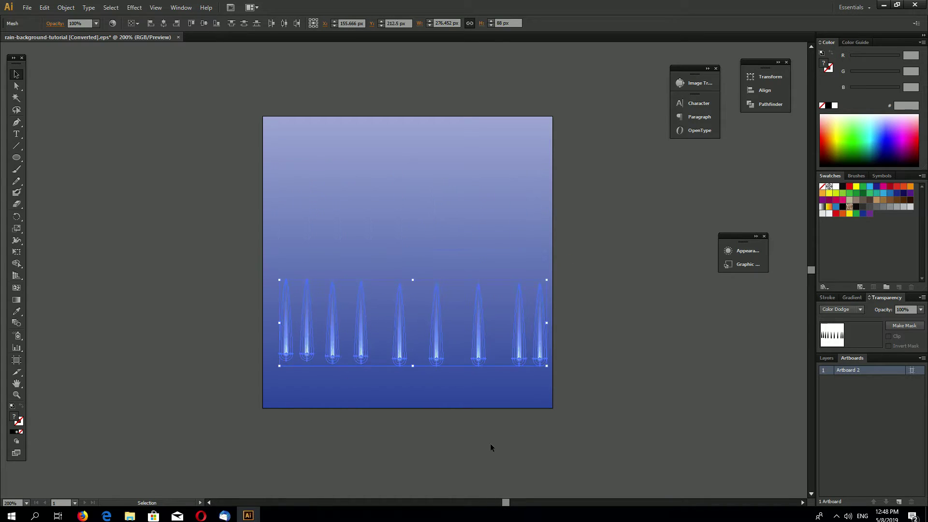
click(490, 447)
drag(562, 371, 211, 307)
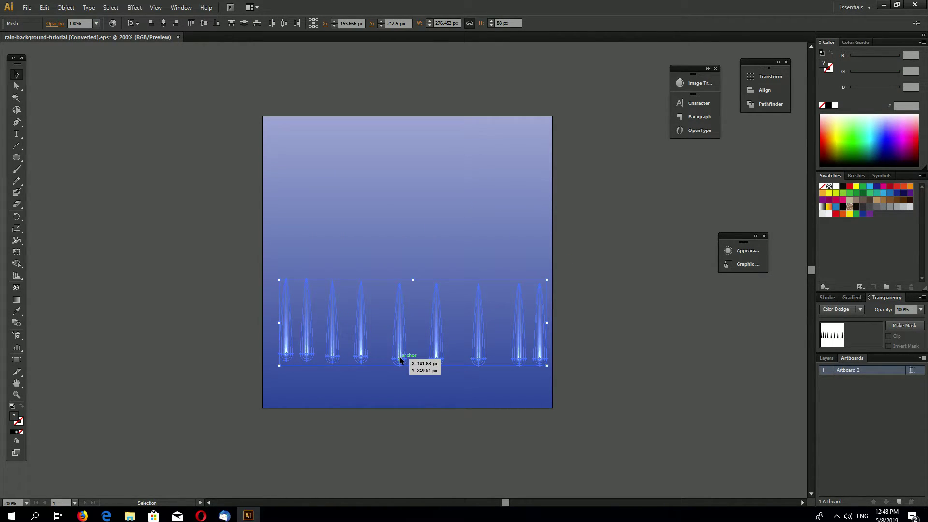
Place a copy of the streak row just above the original row
alt+drag(399, 360, 399, 277)
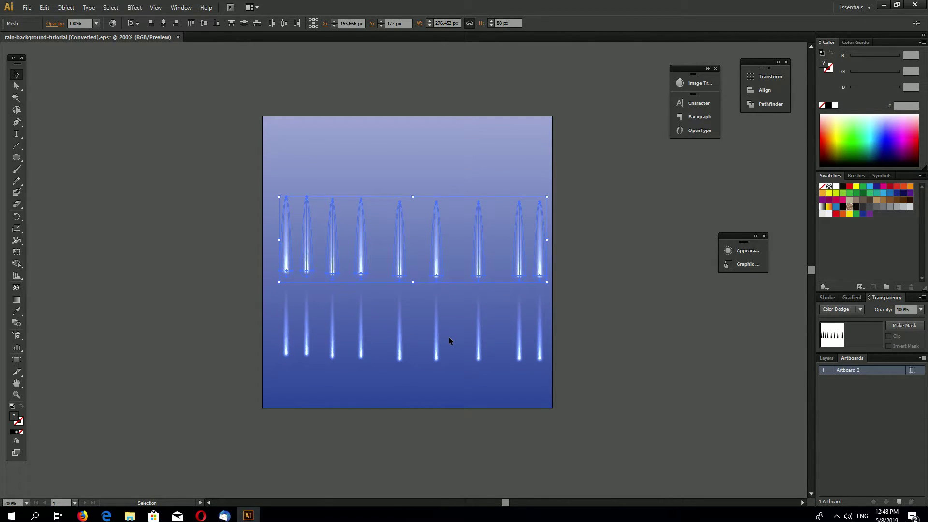
key(Delete)
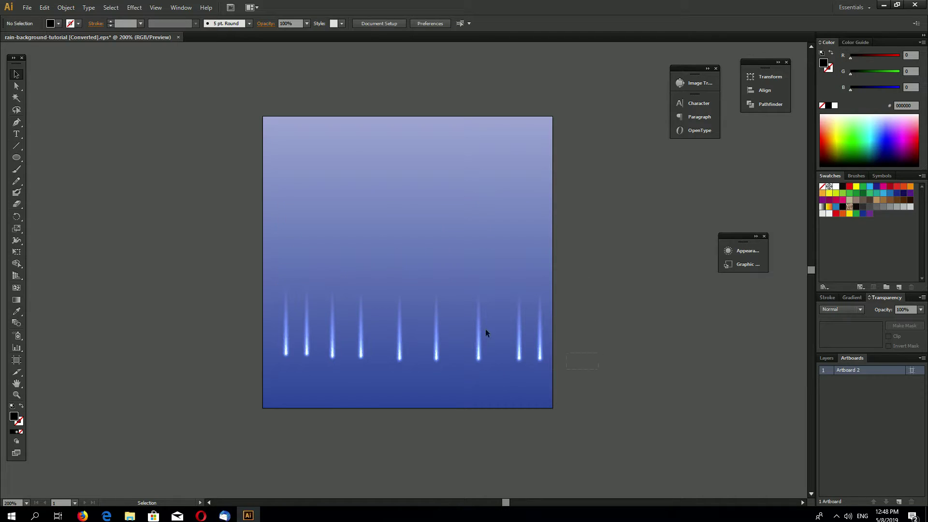
click(486, 332)
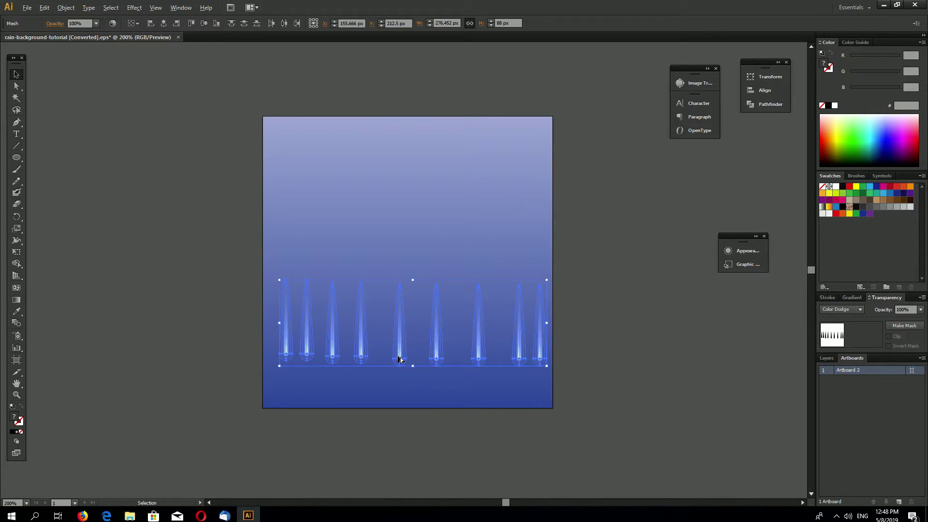
drag(398, 359, 397, 267)
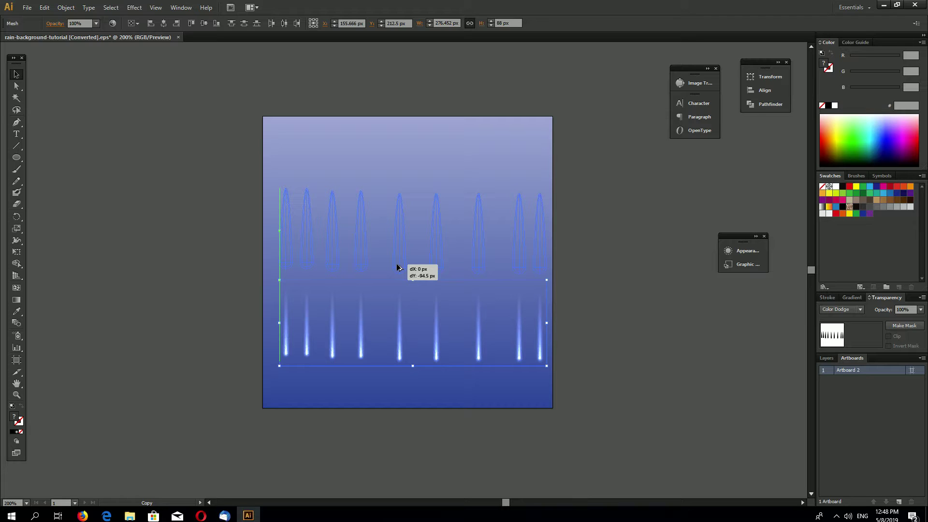
drag(397, 267, 397, 267)
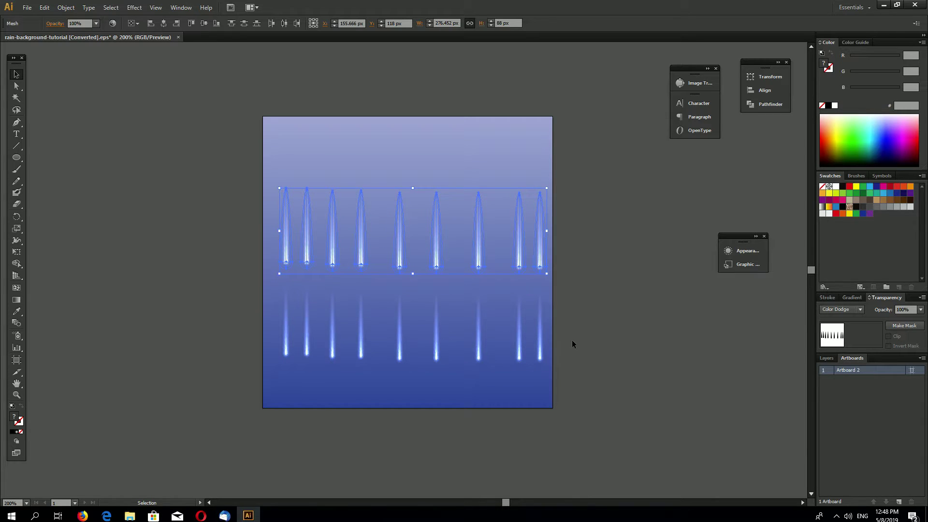
Copy streak rows toward the artboard top, undoing the copy placed above it
drag(445, 254, 430, 184)
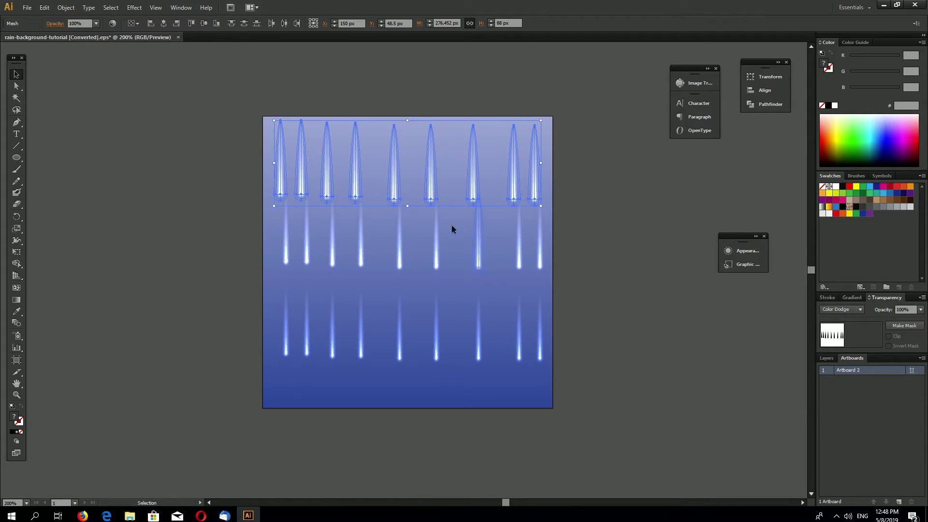
drag(431, 202, 429, 172)
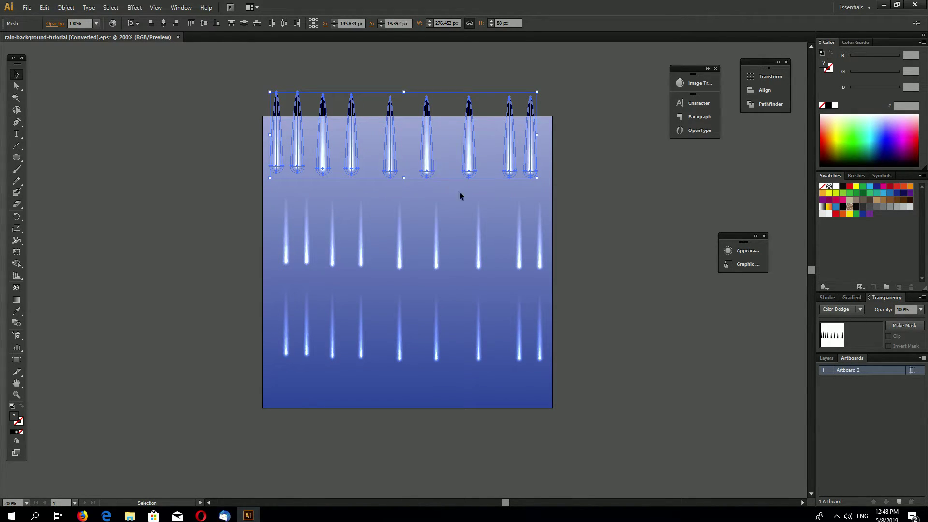
key(ctrl+z)
click(601, 255)
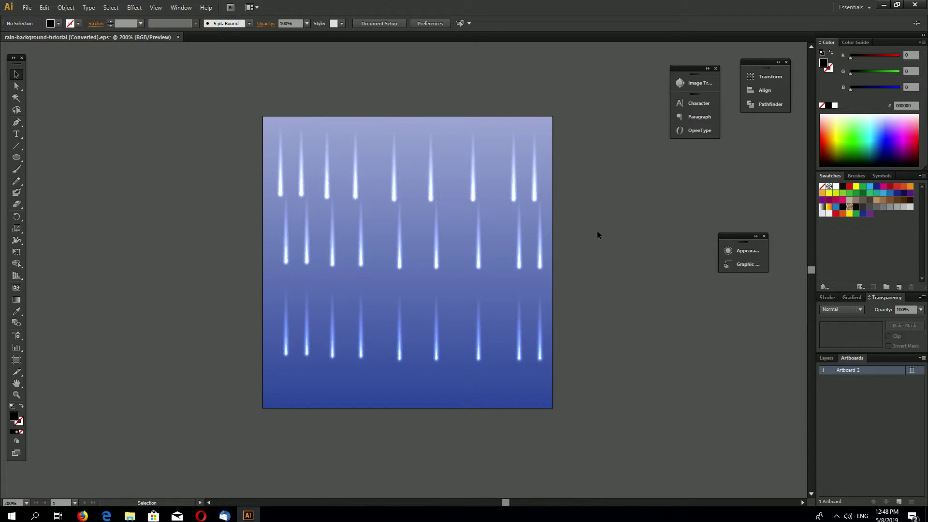
drag(597, 234, 261, 118)
key(Delete)
mouse_move(255, 314)
mouse_down()
mouse_move(445, 346)
mouse_move(425, 269)
mouse_up()
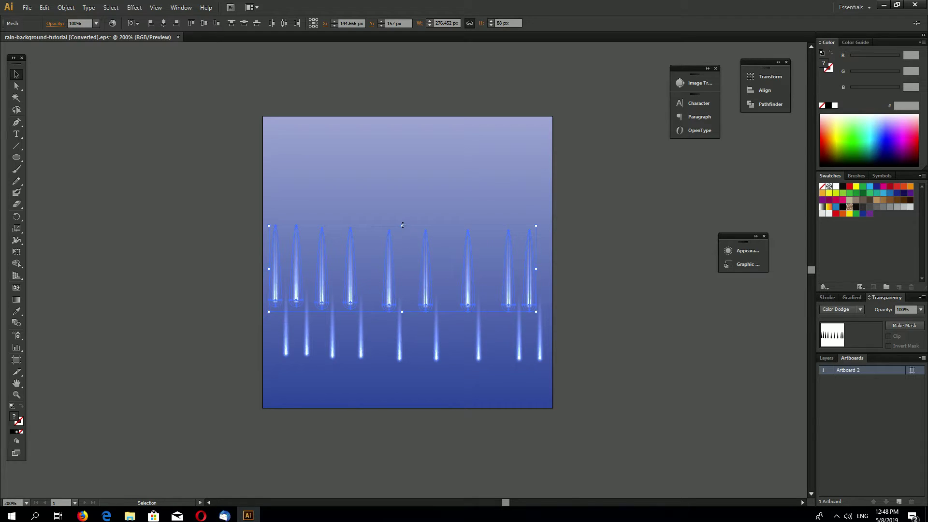
Enlarge the copied row at 75% opacity, then copy it upward at 50%
drag(403, 225, 403, 206)
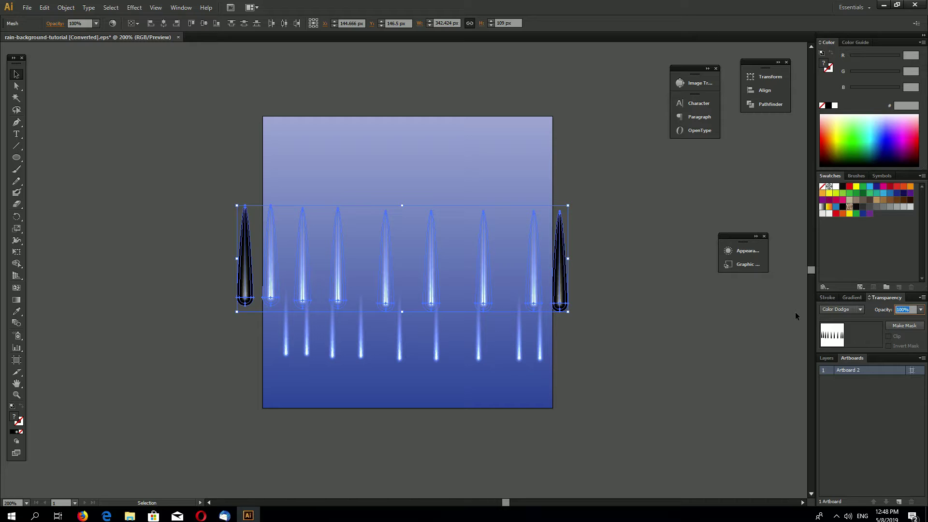
text(75)
key(Return)
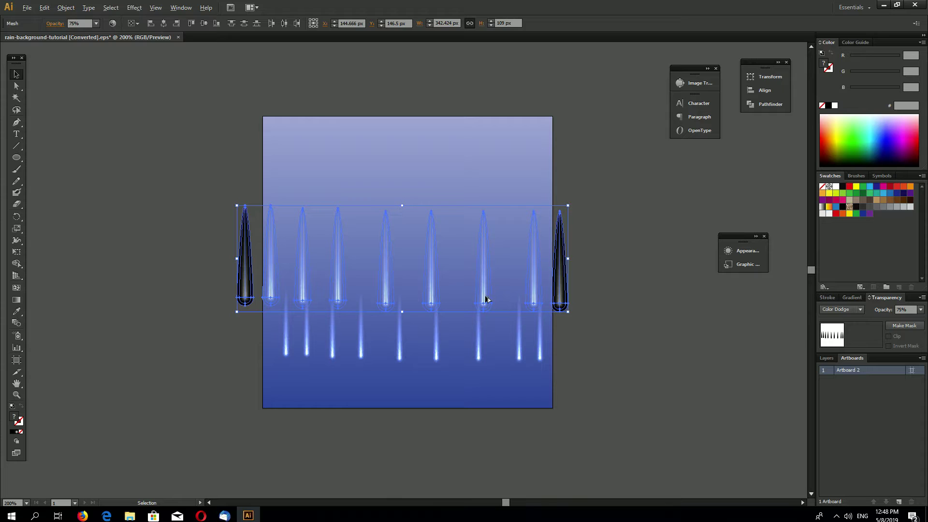
drag(486, 300, 487, 228)
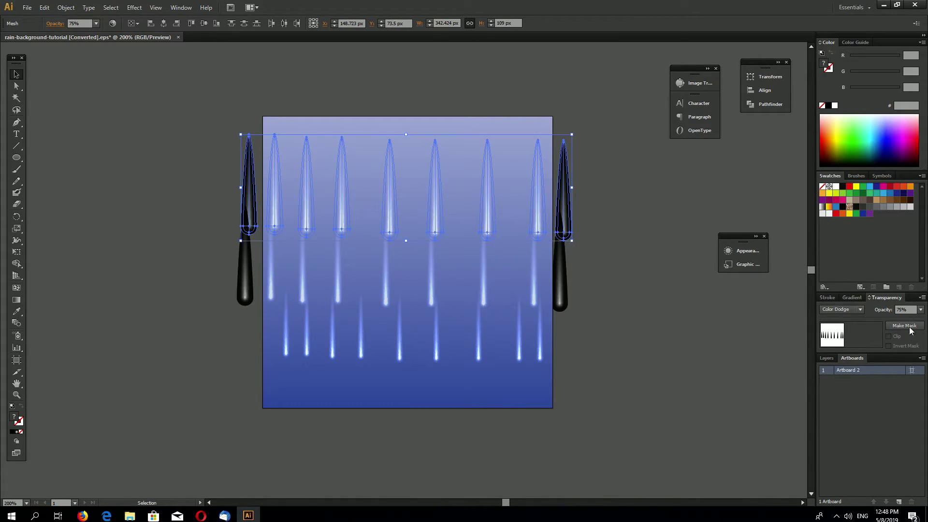
click(901, 309)
text(50)
key(Return)
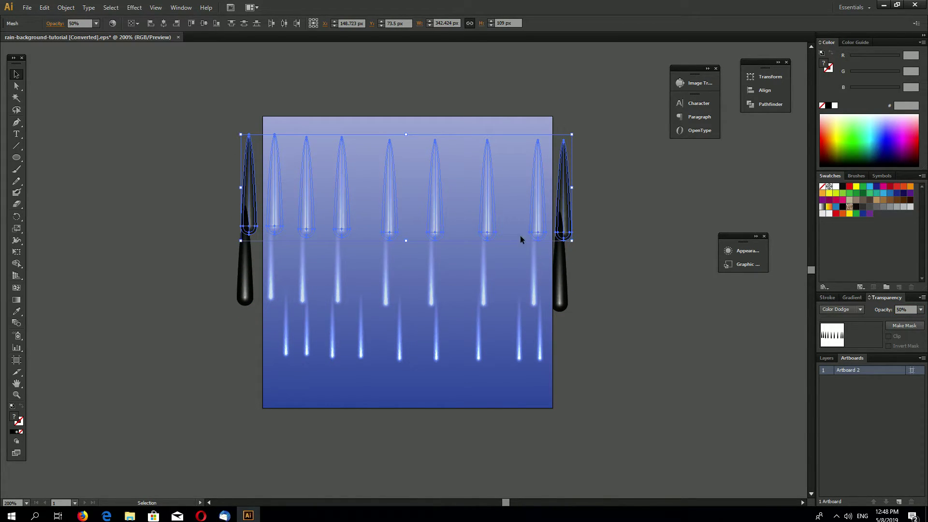
Move the top copy up about 40 px and set it to 25% opacity
drag(487, 229, 488, 201)
click(901, 309)
text(25)
key(Return)
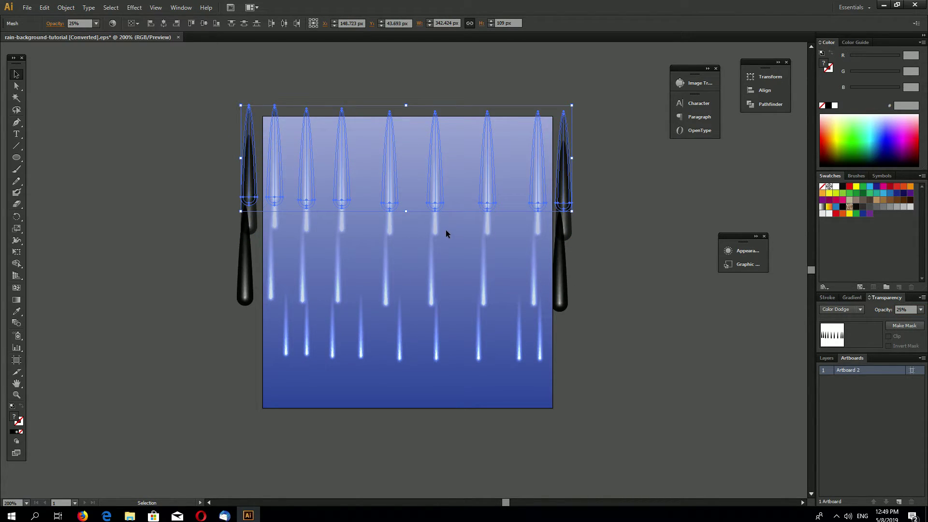
click(616, 299)
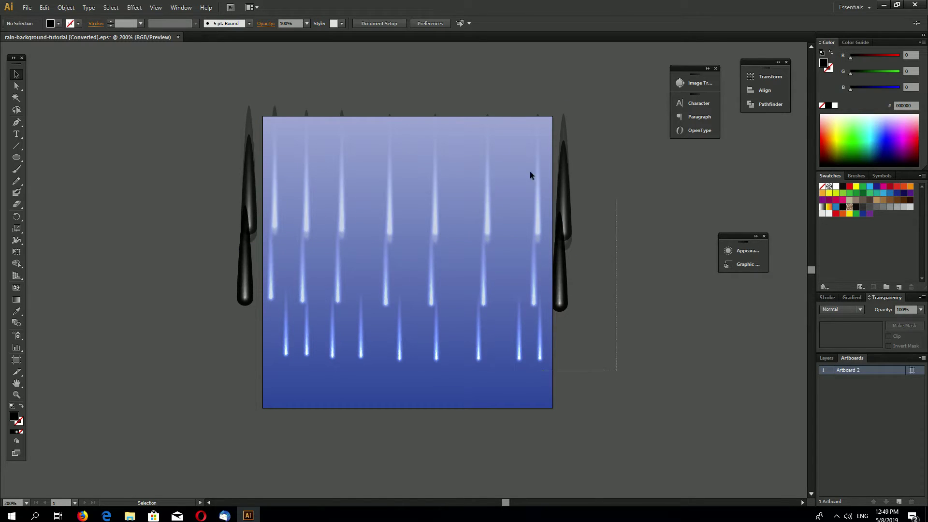
click(542, 208)
Move the edge drop groups onto the artboard and add sideways-offset copies of all streaks
drag(542, 208, 519, 208)
drag(254, 224, 284, 232)
key(ctrl+a)
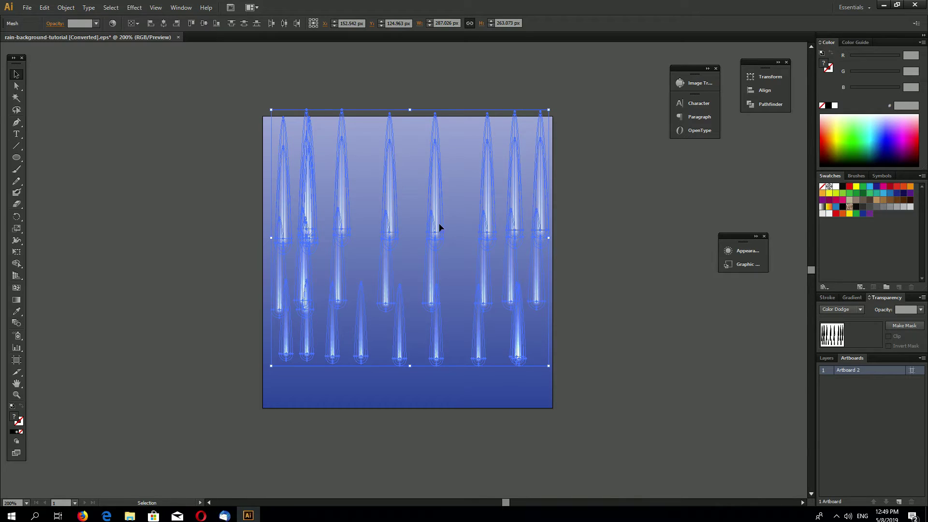
mouse_move(436, 228)
mouse_down()
mouse_move(456, 230)
mouse_move(414, 224)
mouse_move(443, 226)
mouse_up()
click(604, 395)
key(ctrl+a)
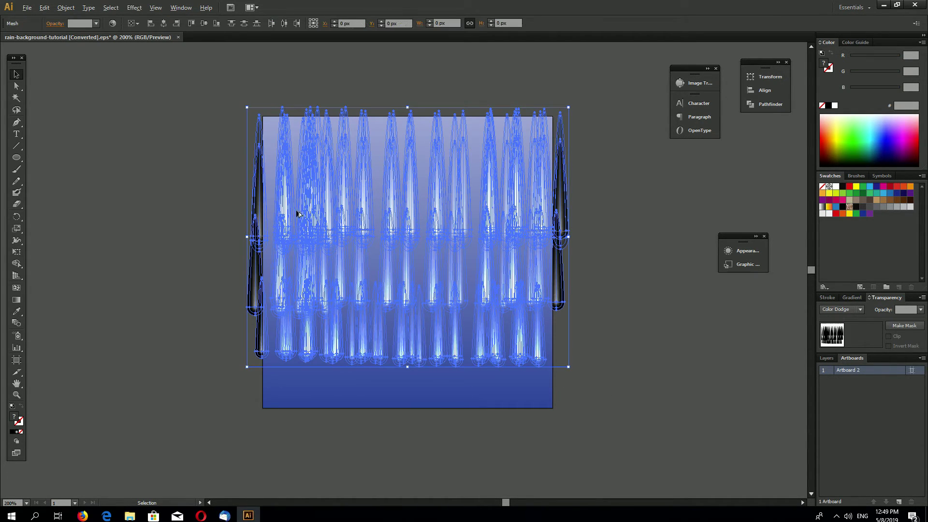
drag(321, 218, 367, 235)
click(614, 392)
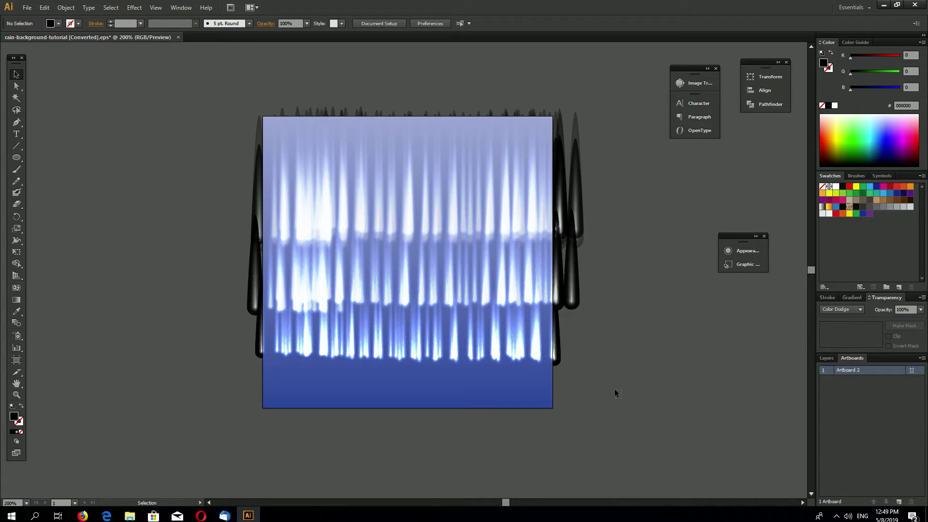
Select all the rain artwork and hide its edges
drag(655, 402, 201, 104)
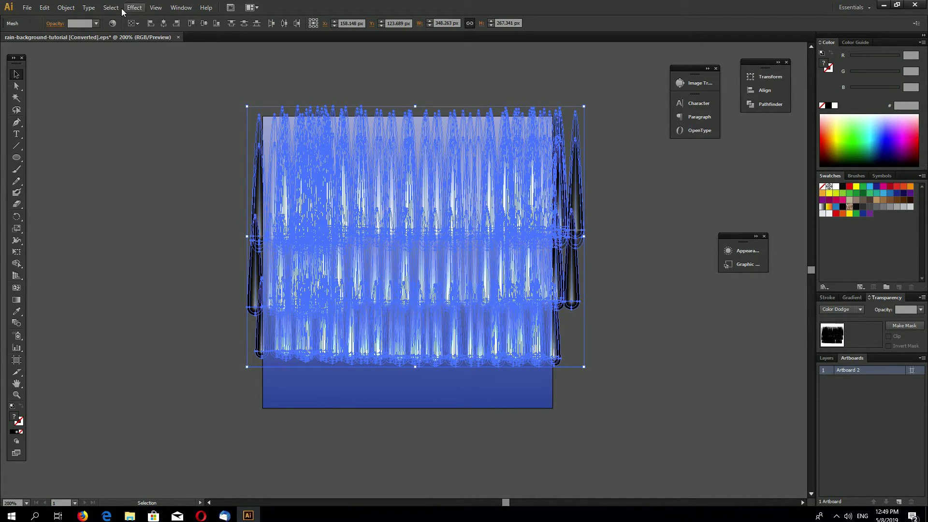
click(157, 8)
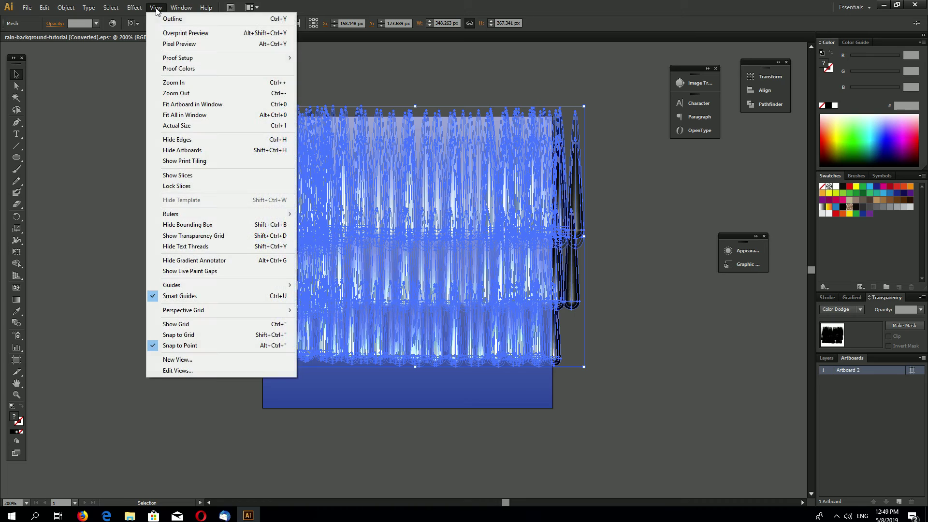
click(202, 140)
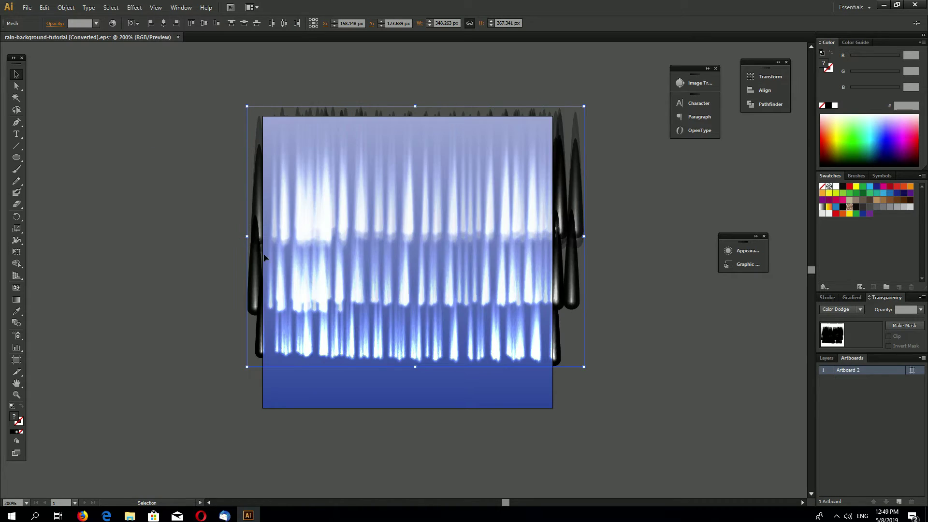
click(65, 8)
mouse_move(82, 18)
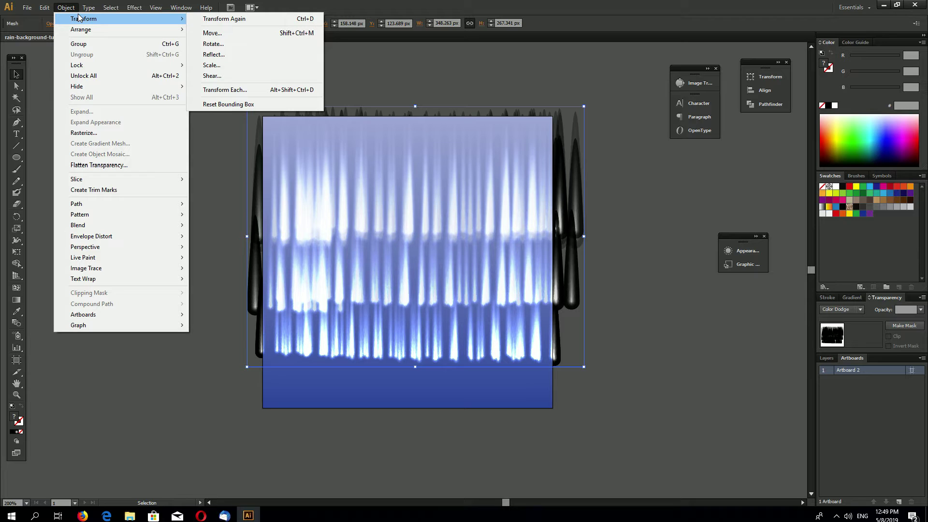
Apply Transform Each to the streaks with 50% scale, 50 px horizontal and vertical move, and Random
click(225, 90)
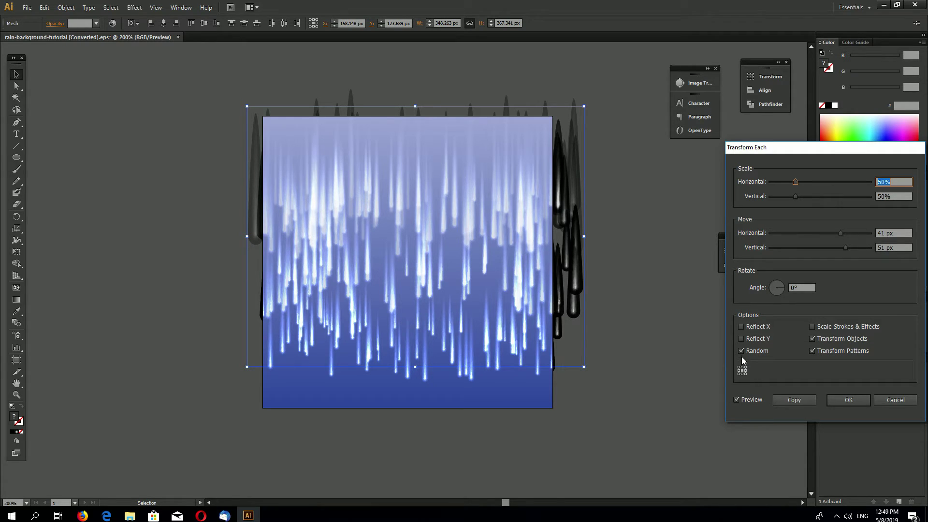
key(Tab)
key(Tab)
key(Tab)
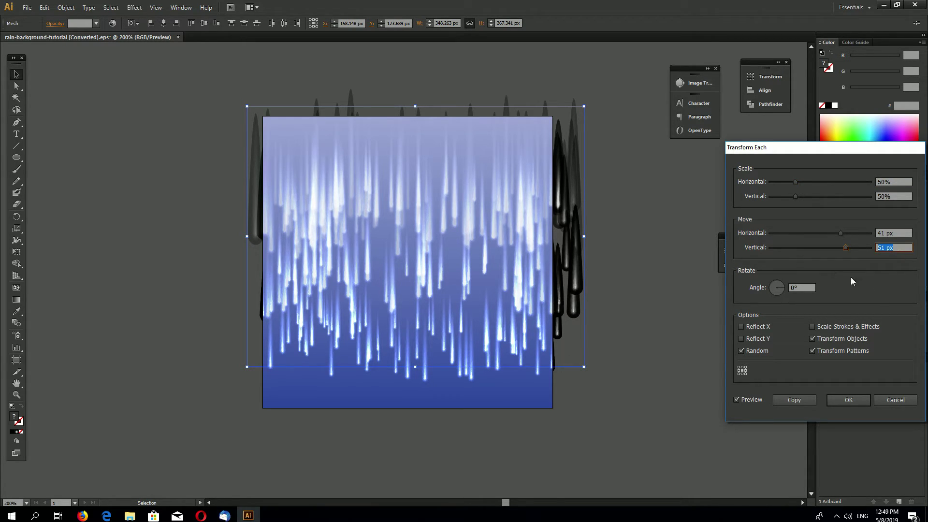
text(50)
click(897, 232)
text(50)
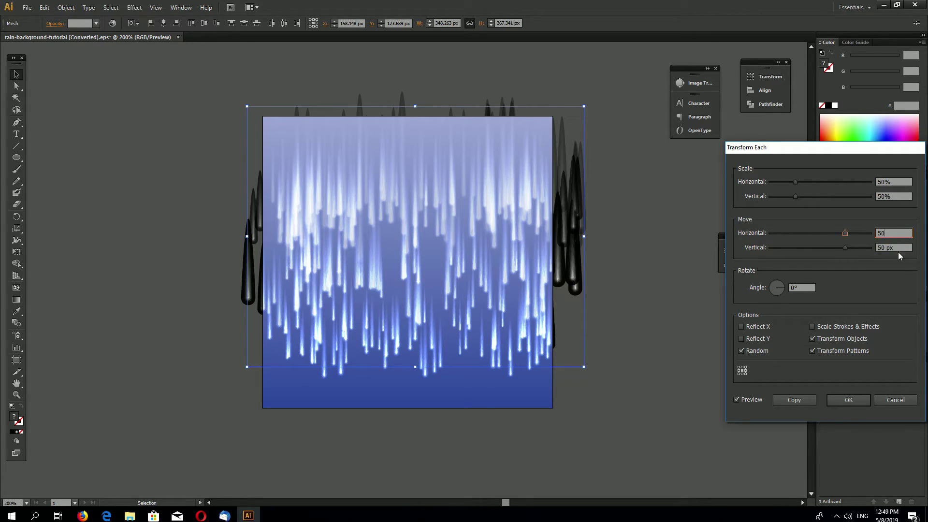
click(901, 249)
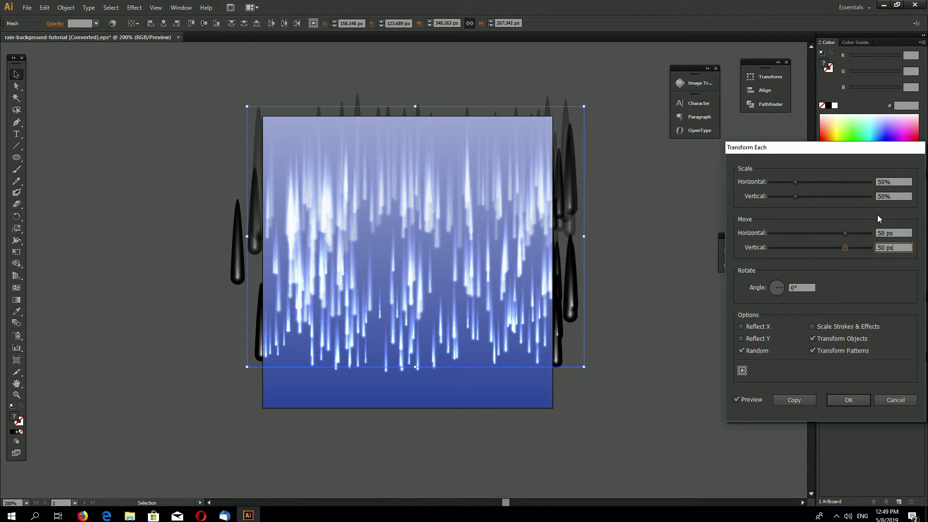
click(897, 195)
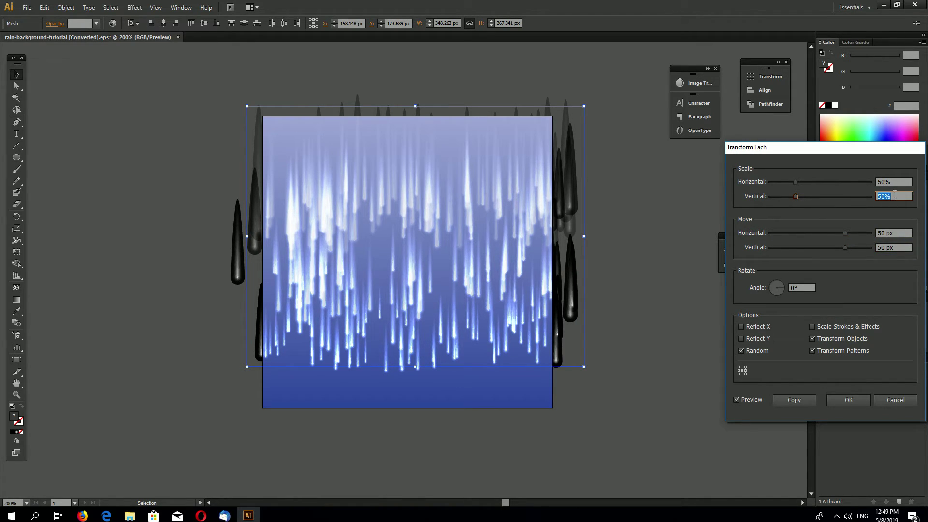
key(shift+Tab)
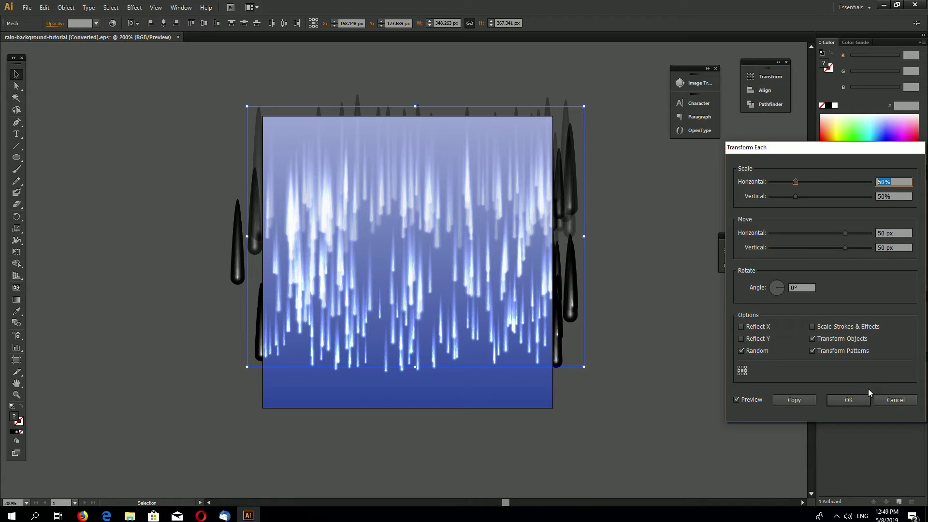
click(841, 400)
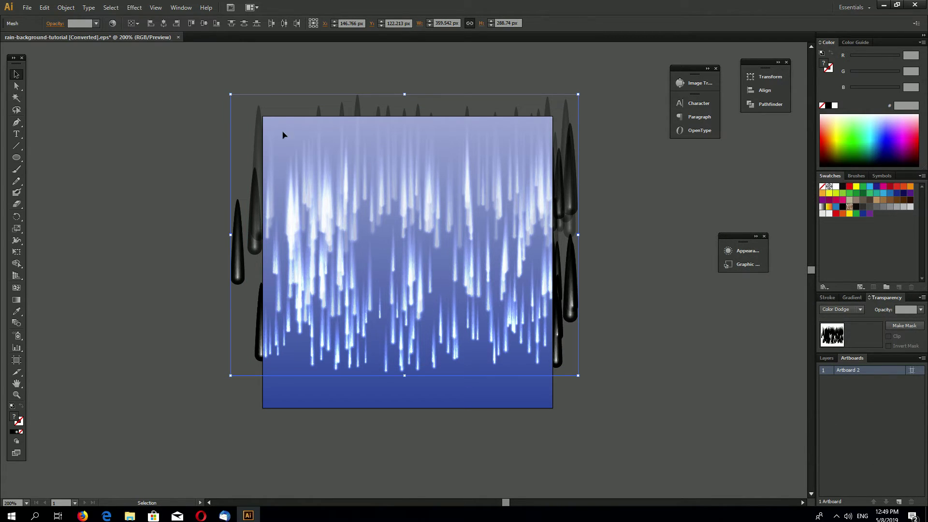
Apply the random Transform Each scale-and-offset to the streaks twice more
click(67, 7)
mouse_move(84, 18)
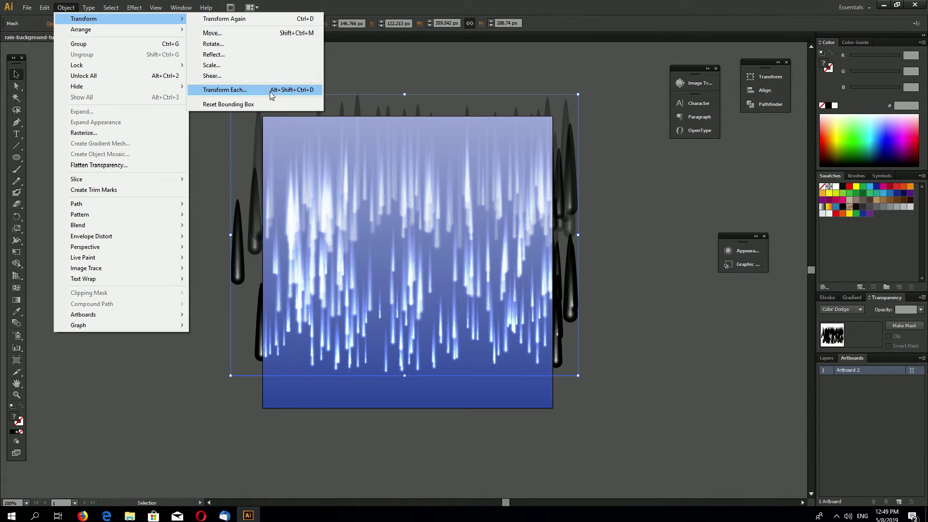
click(271, 95)
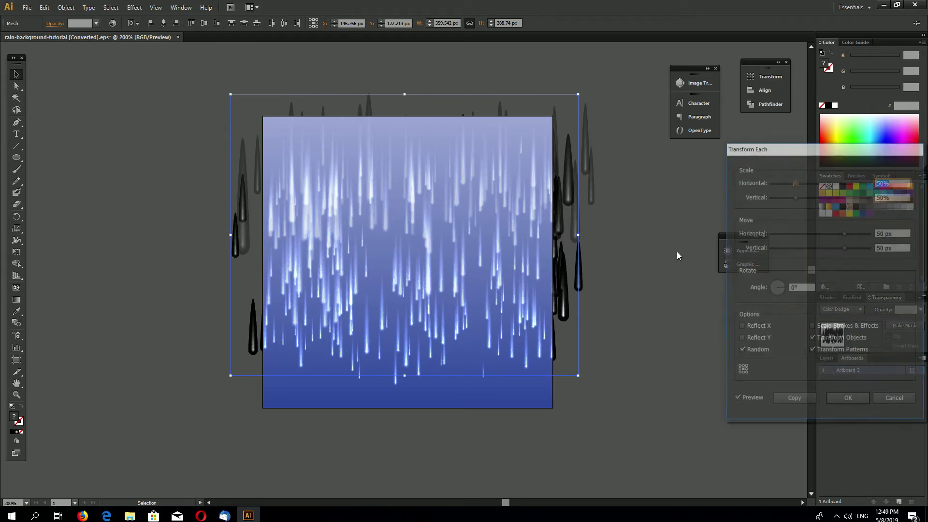
click(839, 400)
click(65, 9)
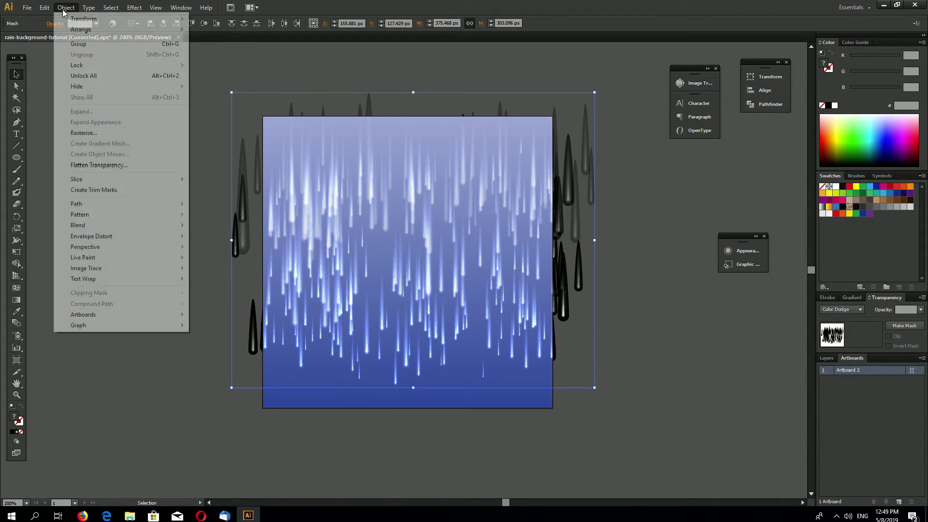
mouse_move(83, 18)
click(272, 90)
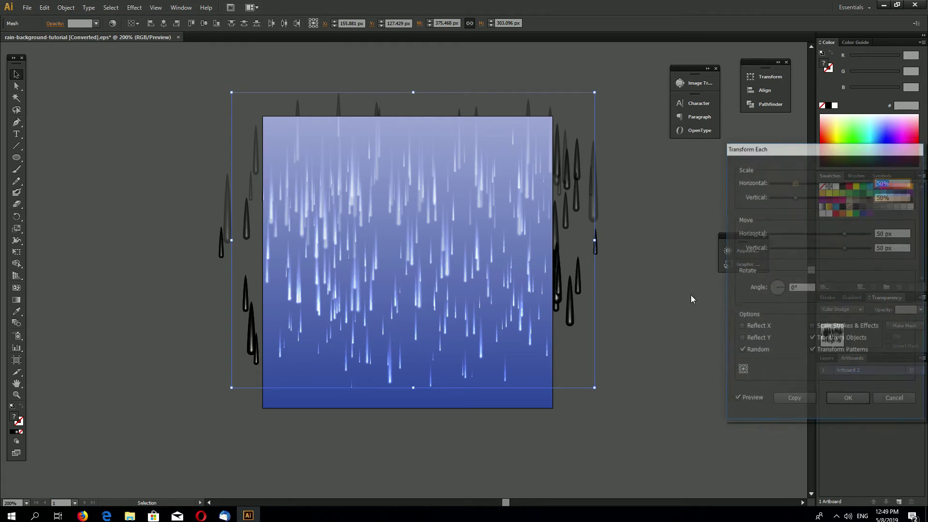
click(841, 400)
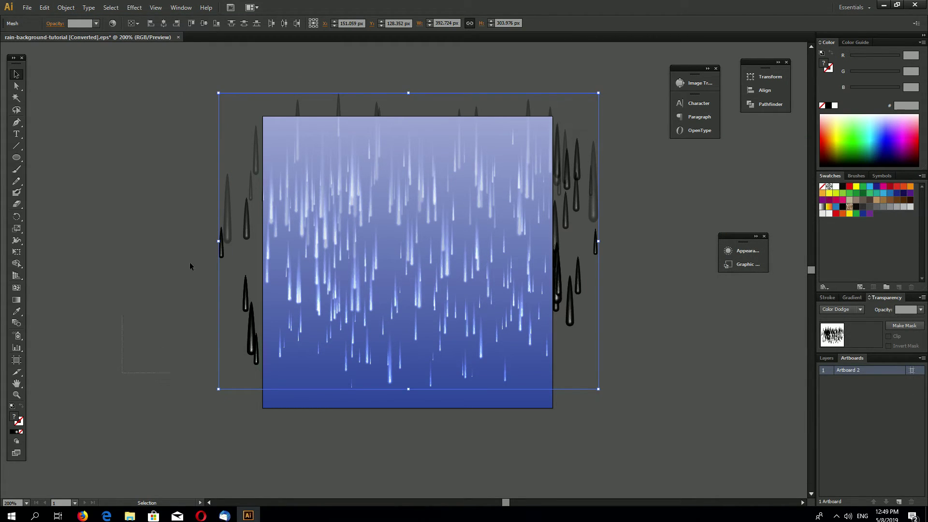
Delete the stray black drops to the right of the square
click(660, 377)
drag(549, 119, 605, 329)
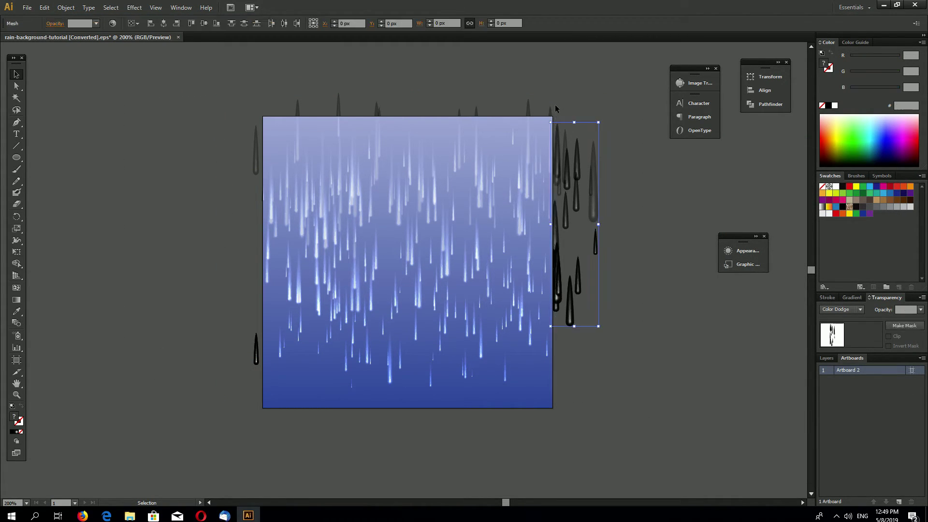
key(Delete)
scroll(609, 325, down, 3)
scroll(586, 366, up, 3)
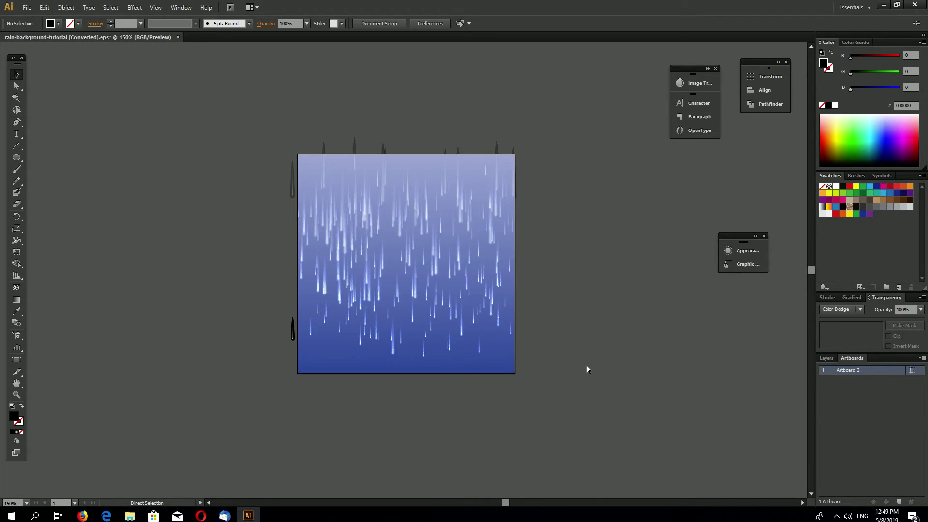
Reselect all rain streaks and apply another random Transform Each pass
key(v)
drag(583, 404, 171, 66)
click(66, 7)
mouse_move(83, 18)
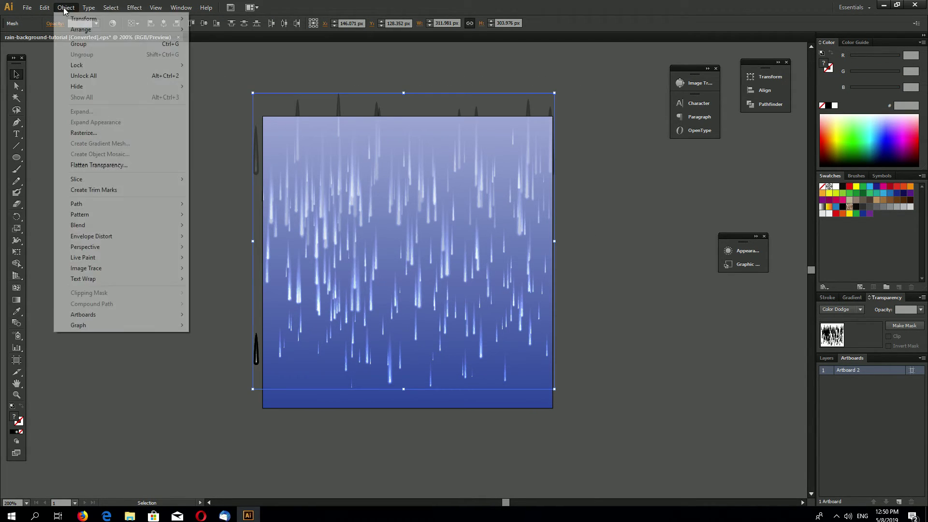
click(239, 89)
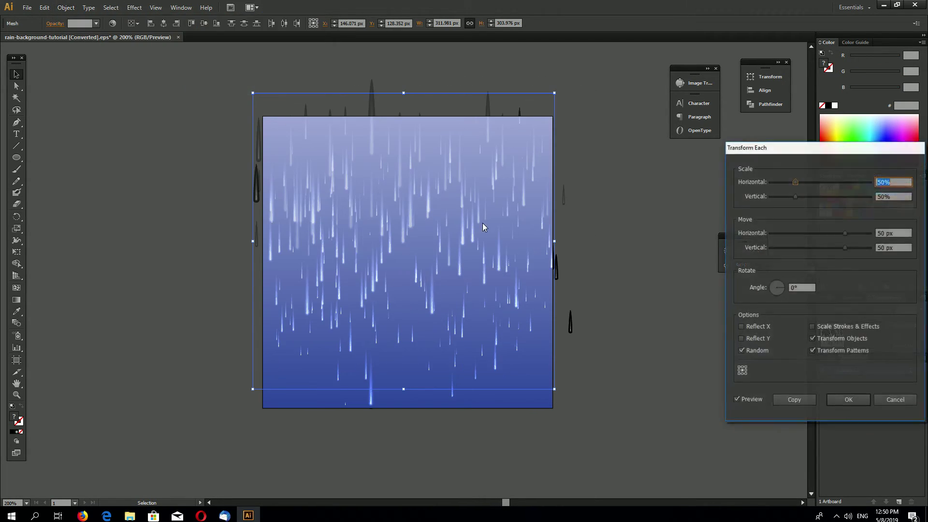
click(844, 393)
key(ctrl+minus)
key(ctrl+minus)
key(ctrl+minus)
click(521, 336)
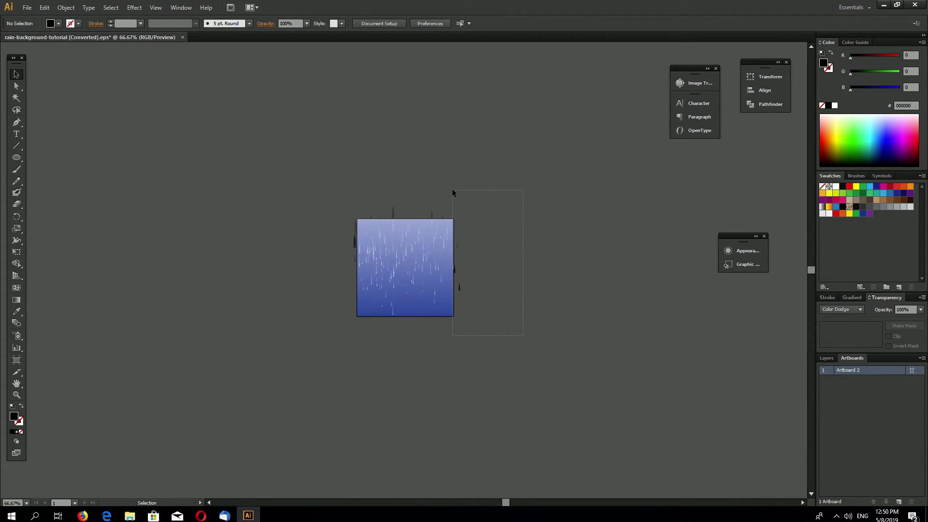
Select all rain streaks and run Transform Each with Random again
key(ctrl+plus)
key(ctrl+plus)
key(ctrl+plus)
key(ctrl+plus)
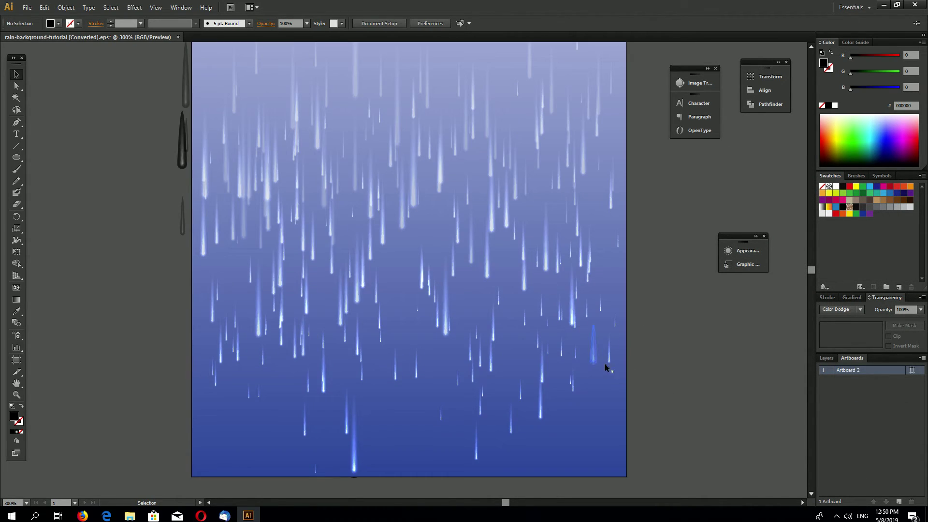
key(ctrl+minus)
key(ctrl+minus)
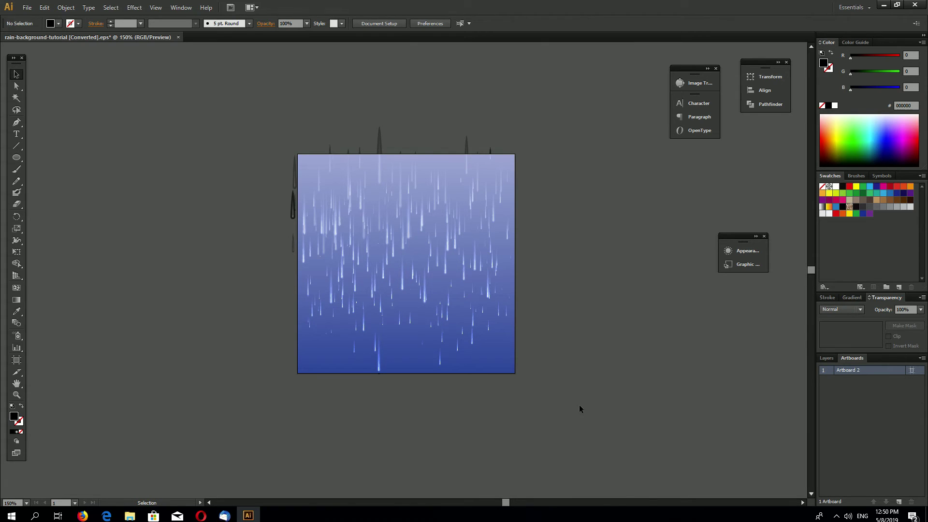
key(ctrl+a)
key(ctrl+plus)
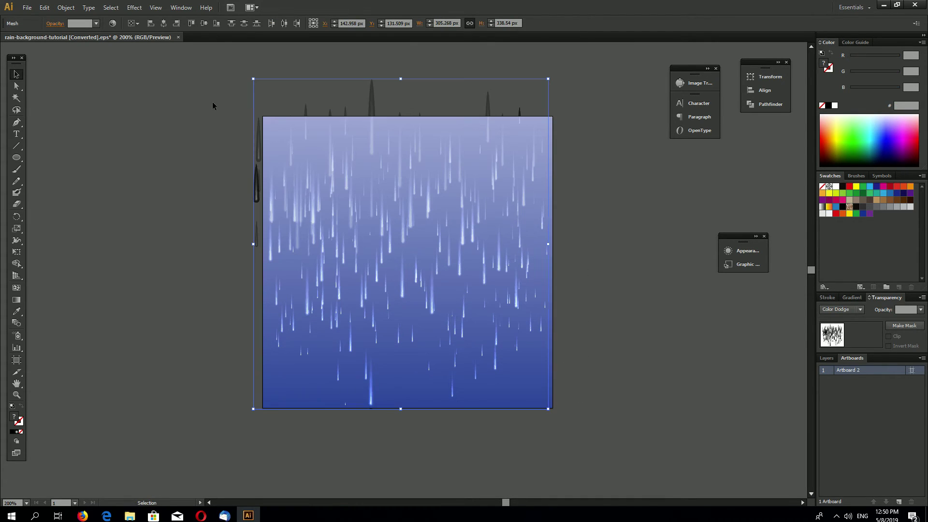
click(66, 8)
mouse_move(83, 19)
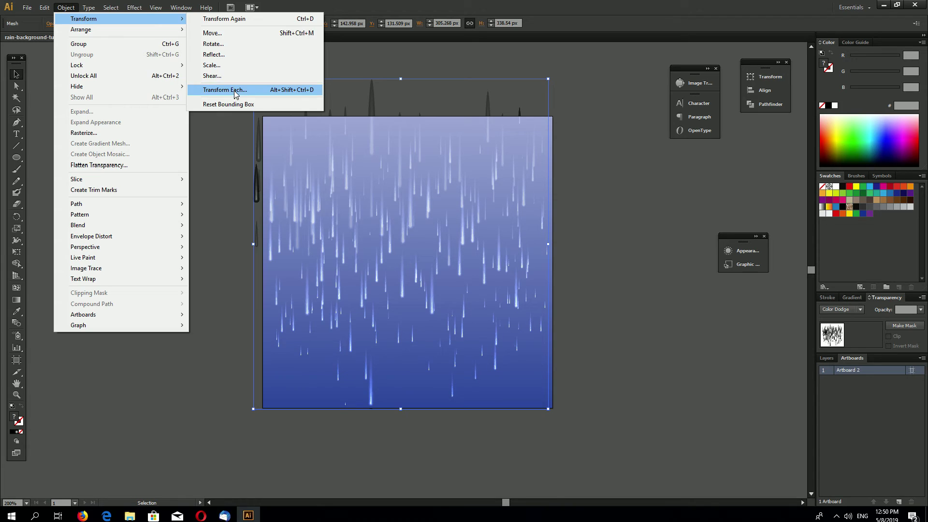
click(250, 87)
click(845, 397)
Deselect the streaks and drag the drop below the square up inside it
key(ctrl+minus)
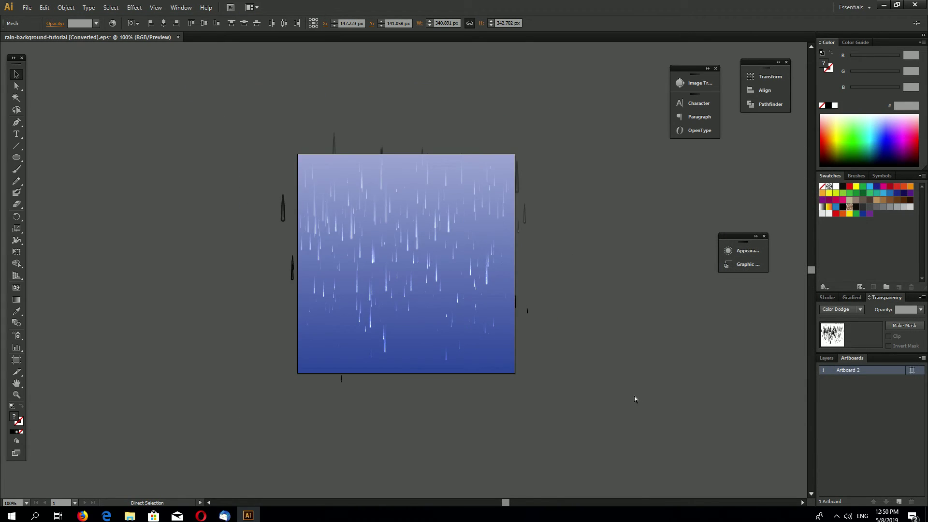
key(ctrl+minus)
key(ctrl+minus)
click(628, 393)
key(ctrl+plus)
key(ctrl+plus)
key(ctrl+plus)
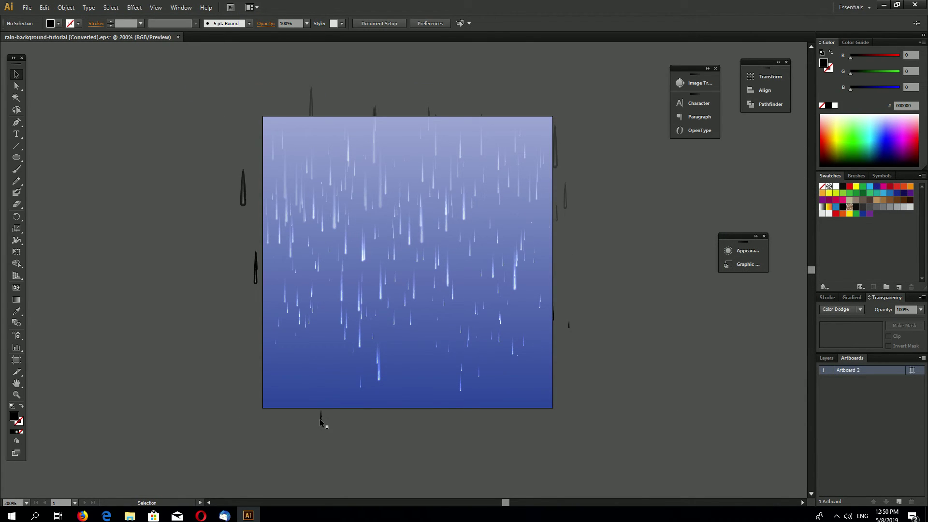
drag(319, 418, 321, 359)
Drag the two drops left of the square and the drop above it inside
click(240, 150)
drag(229, 153, 264, 300)
drag(245, 218, 280, 218)
click(312, 101)
drag(311, 102, 312, 129)
click(633, 155)
Shift one raindrop within the square and pull the right-edge drop inside
click(554, 148)
click(616, 196)
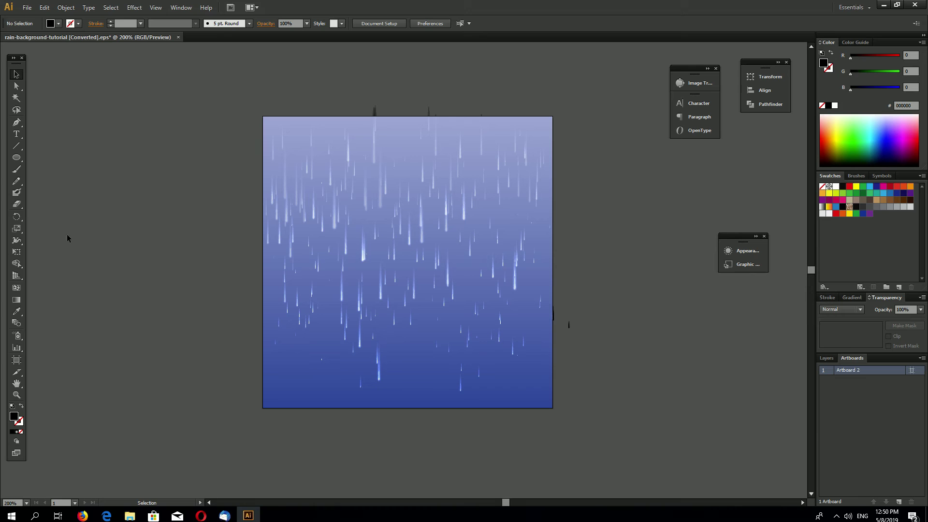
drag(363, 255, 374, 274)
click(371, 262)
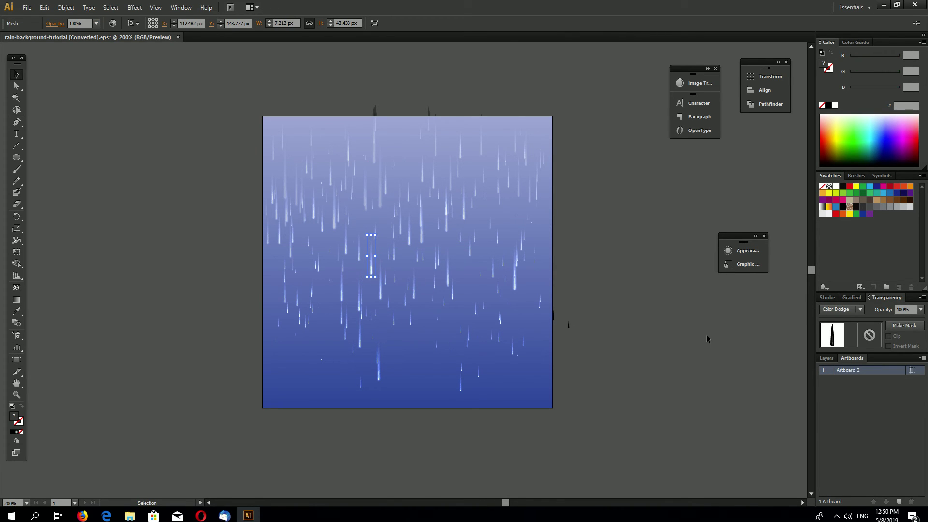
click(580, 333)
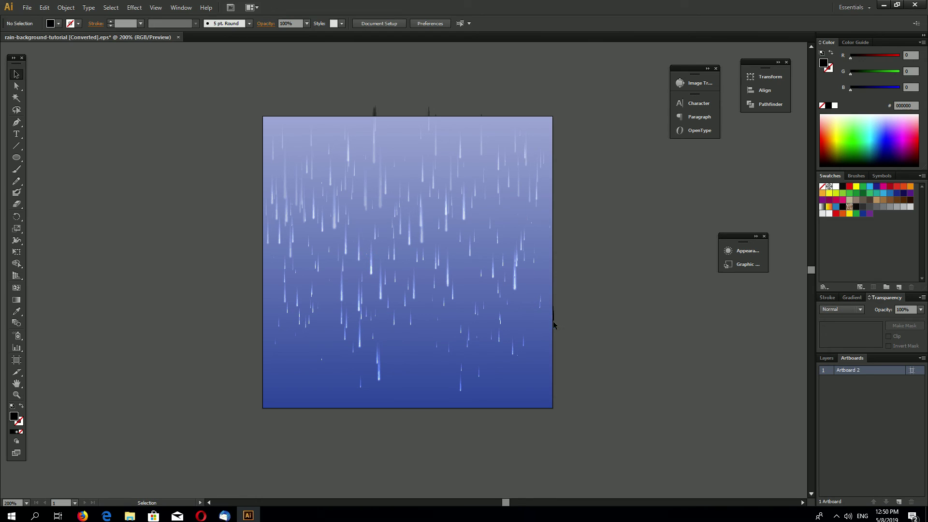
drag(551, 325, 558, 332)
click(583, 350)
Nudge a mid-square rain streak slightly down and to the right
drag(446, 279, 463, 281)
click(613, 297)
drag(520, 268, 532, 286)
click(560, 280)
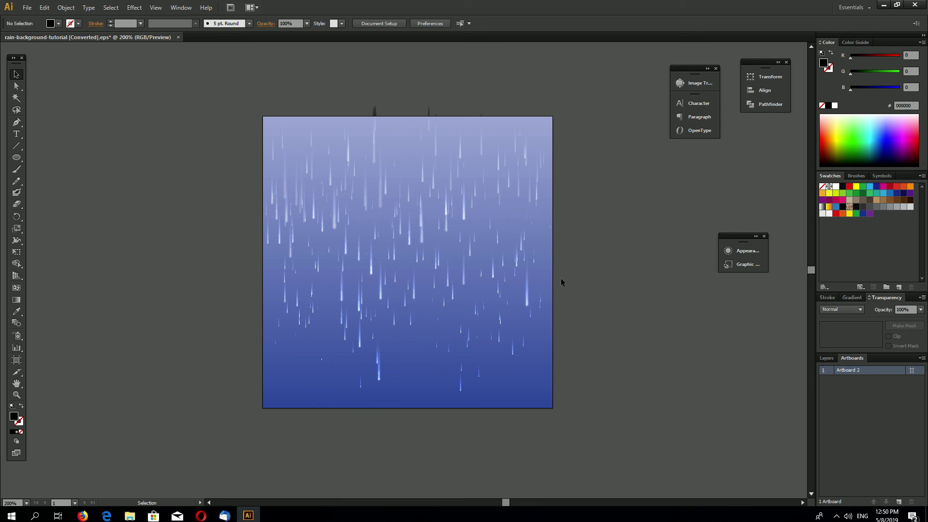